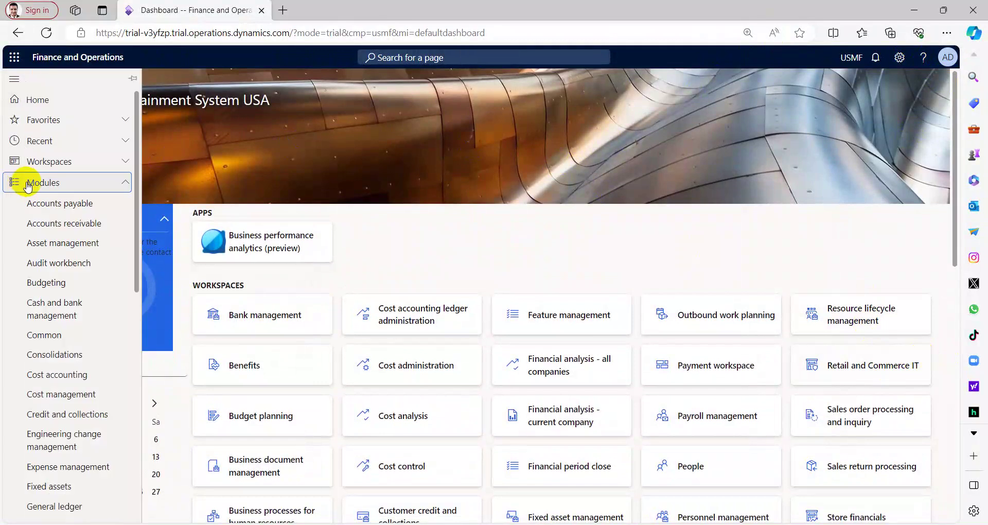
Look through the Setup pages of the Inventory management module, including the Quality control section
{"action": "scroll", "coordinate": [80, 272], "scroll_direction": "down", "scroll_amount": 5}
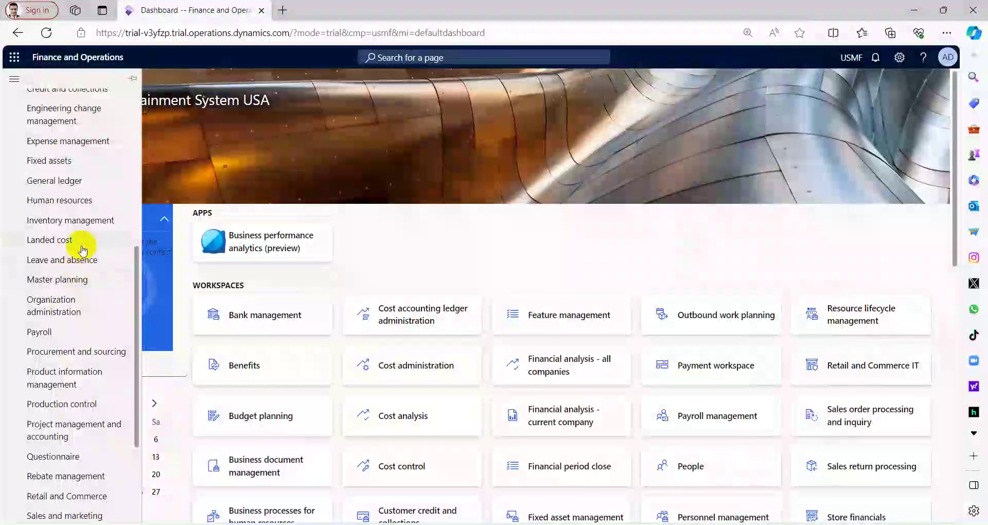
{"action": "left_click", "coordinate": [101, 221]}
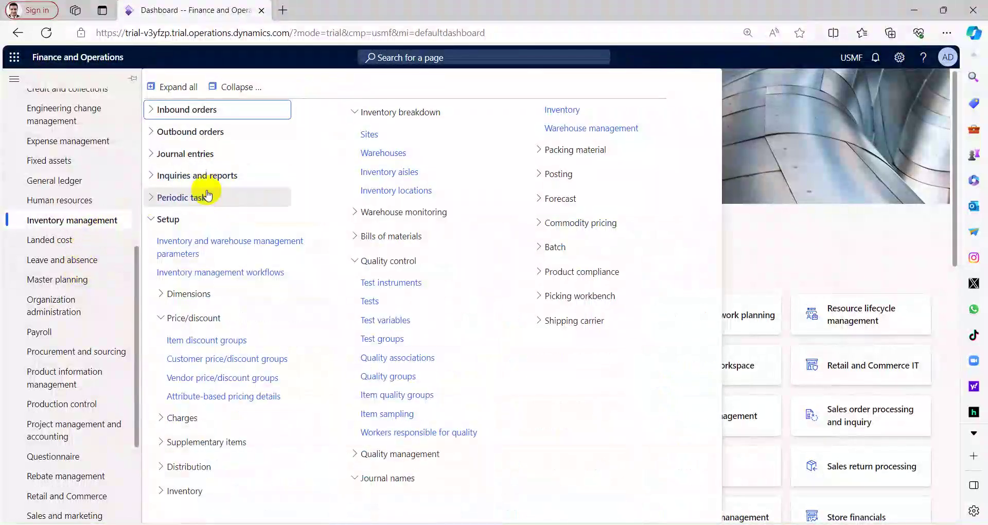
{"action": "left_click", "coordinate": [194, 218]}
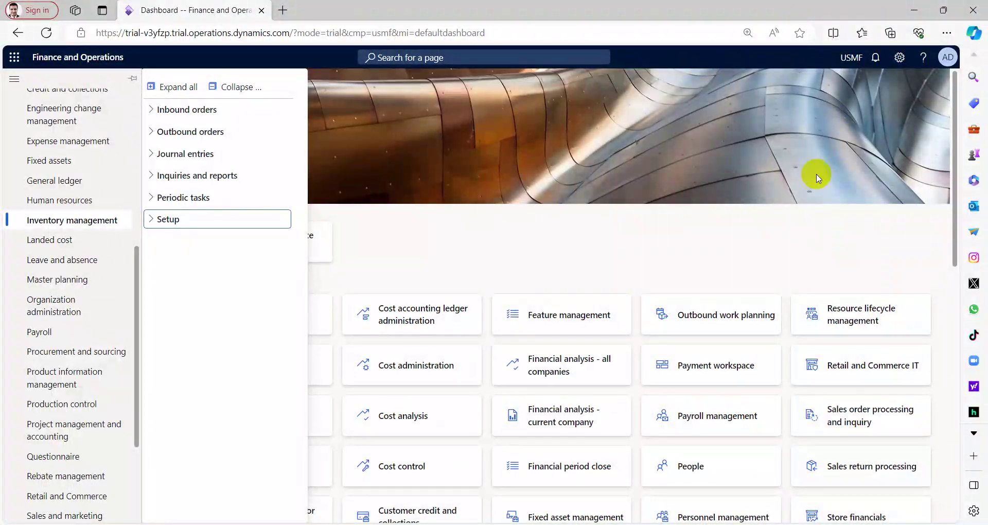
{"action": "left_click", "coordinate": [175, 228]}
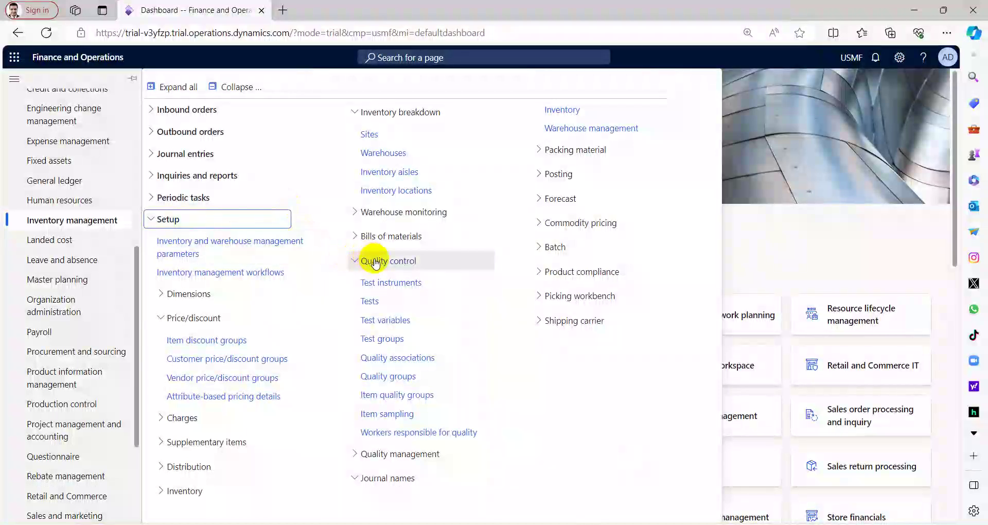
{"action": "left_click", "coordinate": [221, 222]}
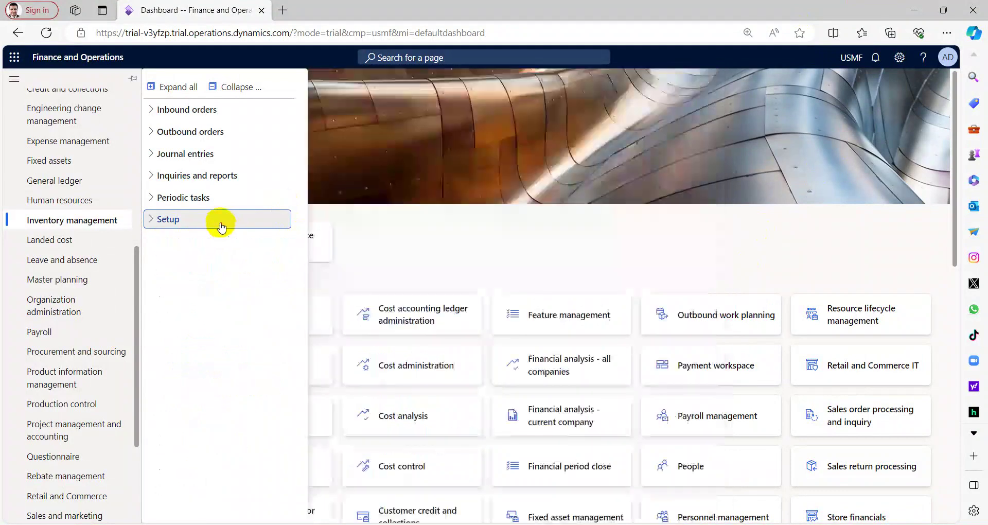
Open the list of all purchase orders in the Accounts payable module
{"action": "scroll", "coordinate": [89, 211], "scroll_direction": "up", "scroll_amount": 6}
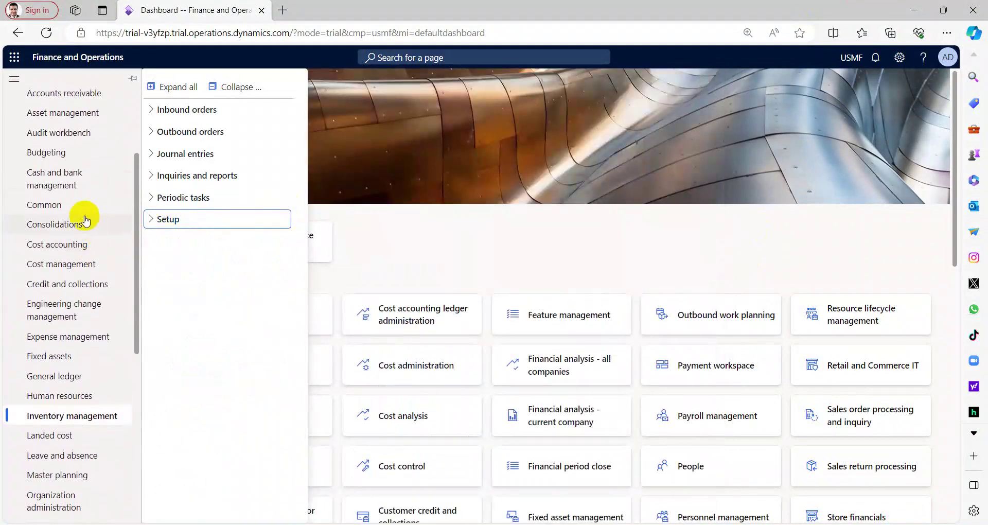
{"action": "left_click", "coordinate": [80, 225]}
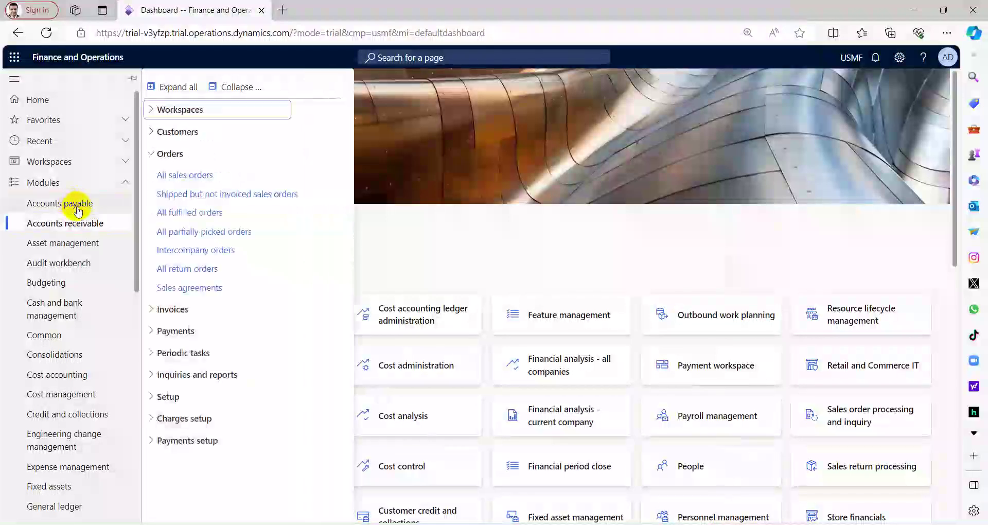
{"action": "left_click", "coordinate": [77, 204]}
{"action": "left_click", "coordinate": [174, 179]}
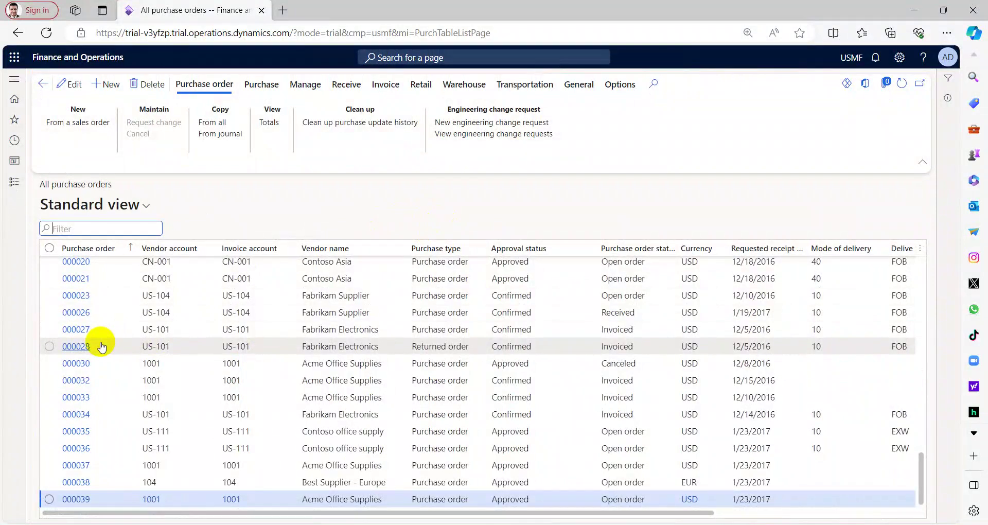
Start a new purchase order with Acme Office Supplies as the vendor and review its general details
{"action": "left_click", "coordinate": [110, 85]}
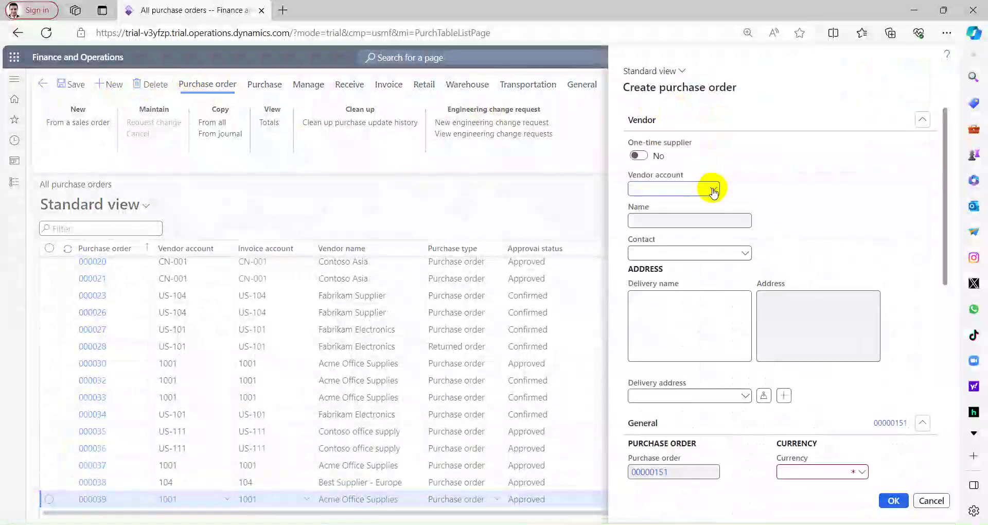
{"action": "left_click", "coordinate": [713, 191]}
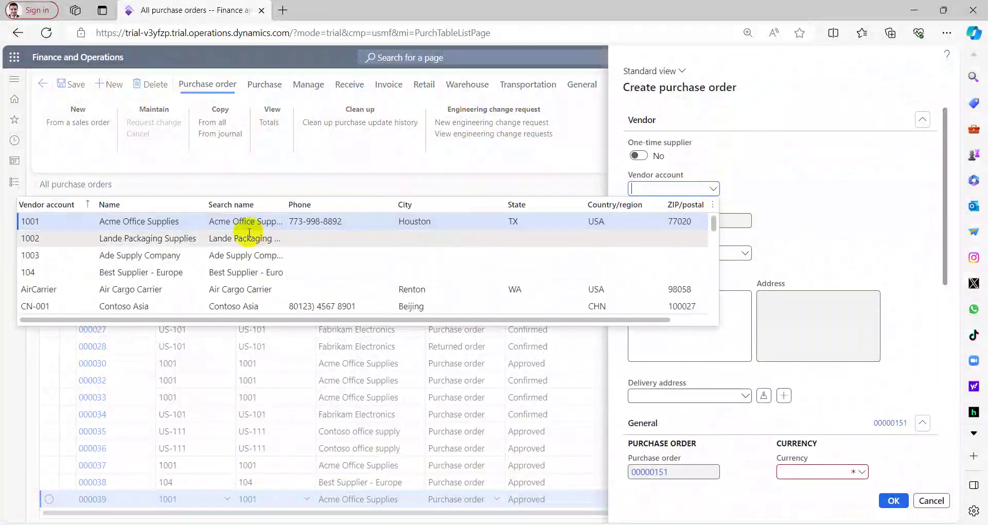
{"action": "left_click", "coordinate": [663, 221]}
{"action": "scroll", "coordinate": [677, 223], "scroll_direction": "down", "scroll_amount": 1}
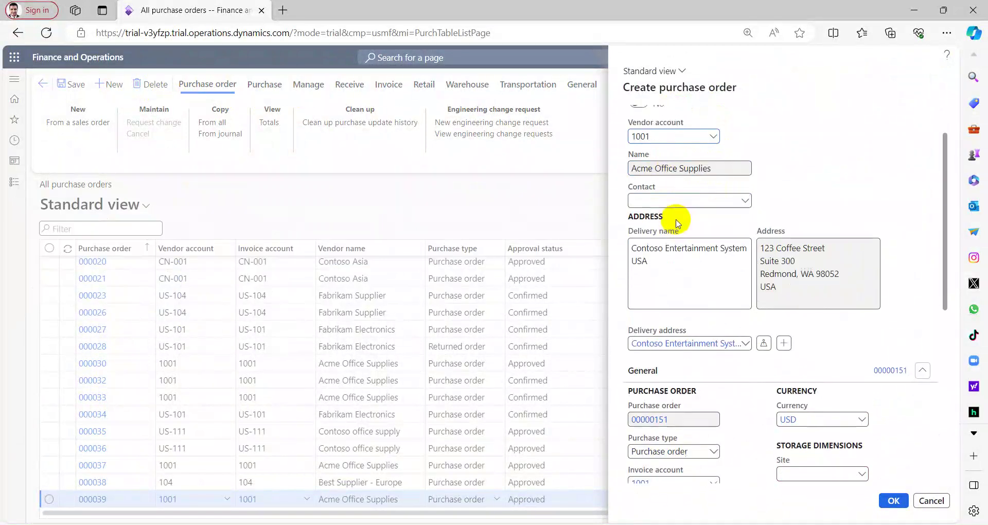
{"action": "scroll", "coordinate": [677, 223], "scroll_direction": "down", "scroll_amount": 1}
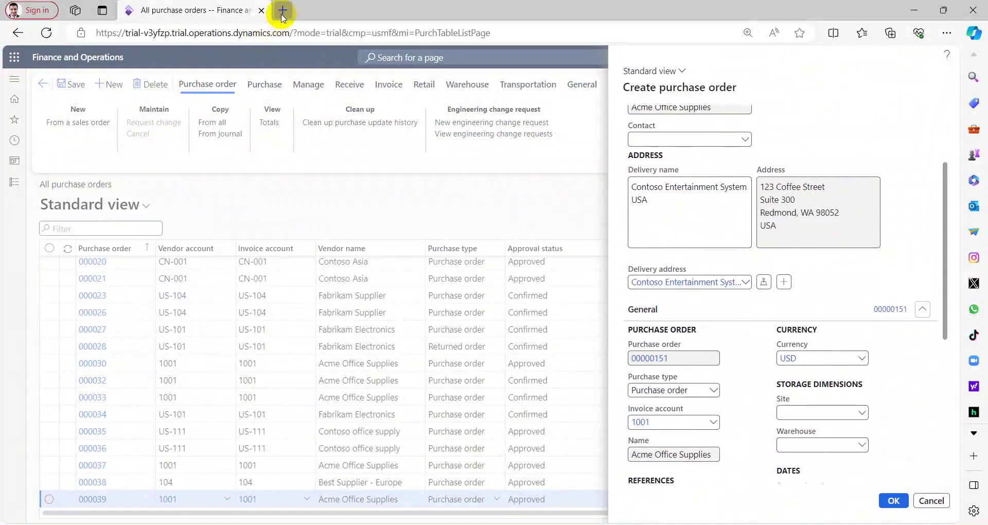
Duplicate the purchase orders browser tab, close the blank new tab and dismiss the welcome message in the duplicate
{"action": "left_click", "coordinate": [281, 13]}
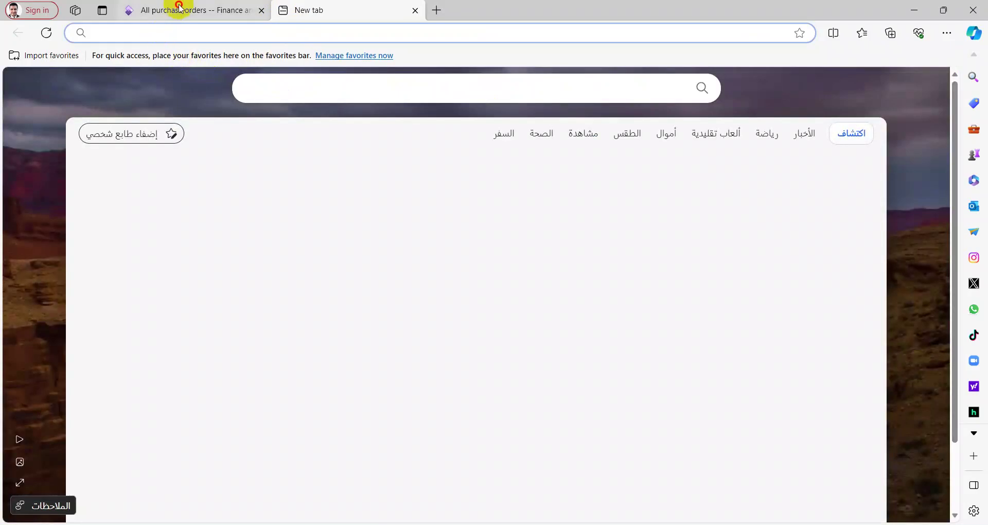
{"action": "left_click", "coordinate": [180, 8]}
{"action": "right_click", "coordinate": [180, 8]}
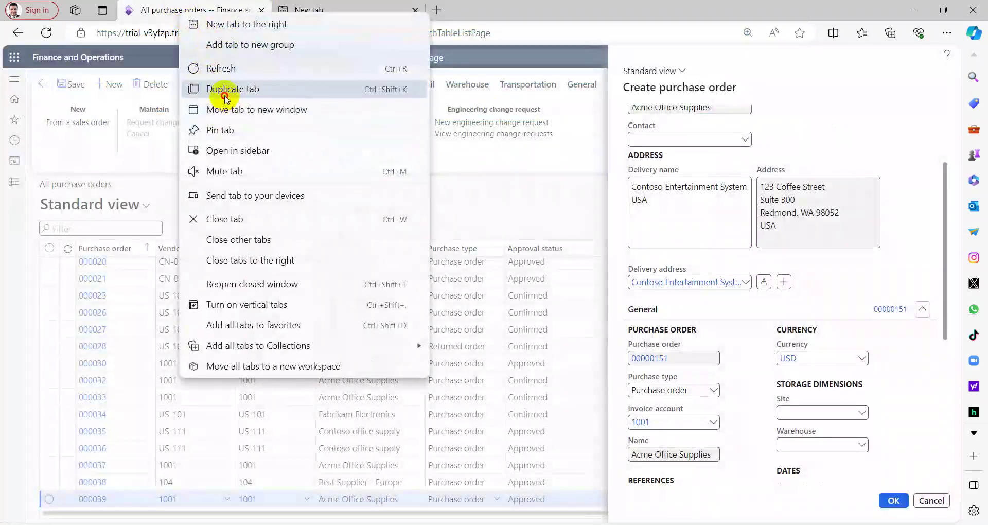
{"action": "left_click", "coordinate": [225, 89]}
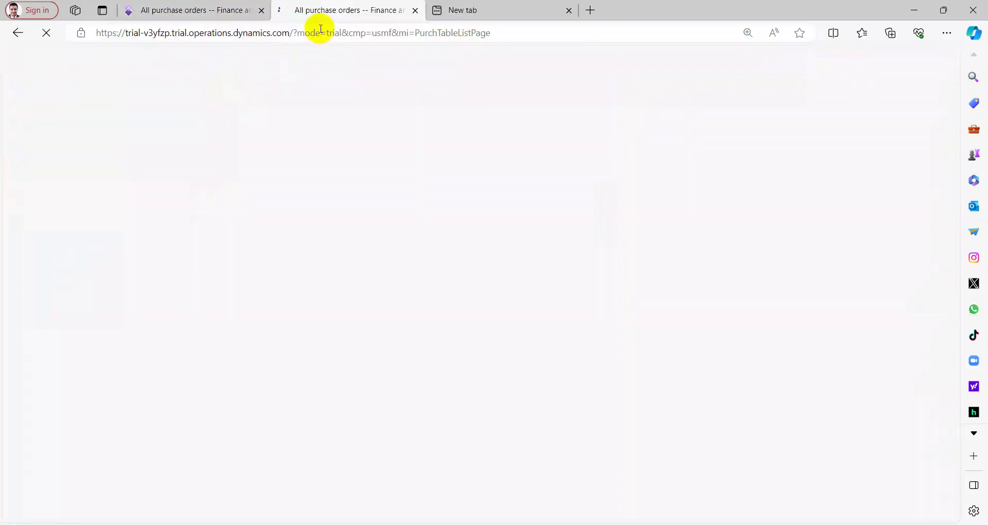
{"action": "middle_click", "coordinate": [482, 13]}
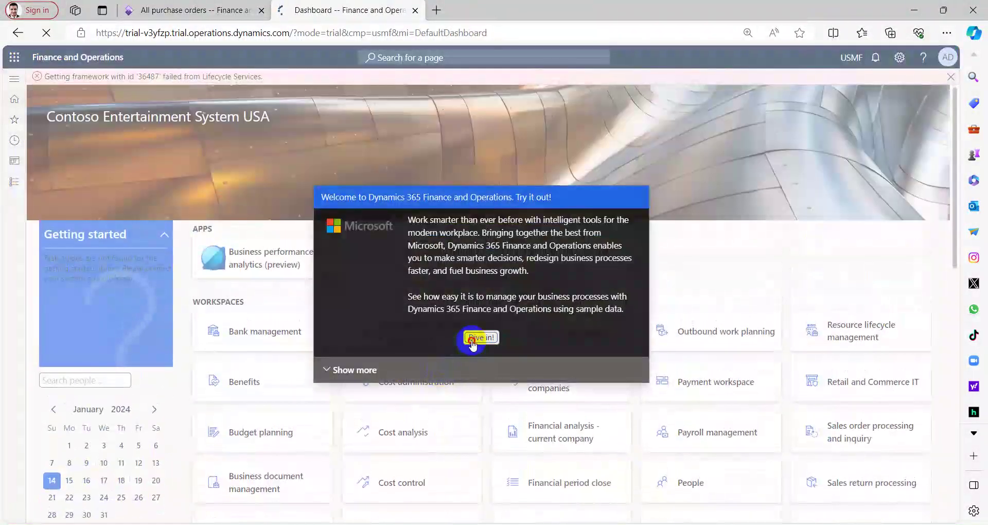
{"action": "left_click", "coordinate": [489, 338]}
{"action": "left_click", "coordinate": [281, 344]}
Open the Inventory management quality associations and examine the Purchase record for item Bicy
{"action": "left_click", "coordinate": [14, 183]}
{"action": "scroll", "coordinate": [62, 242], "scroll_direction": "down", "scroll_amount": 2}
{"action": "scroll", "coordinate": [70, 257], "scroll_direction": "down", "scroll_amount": 2}
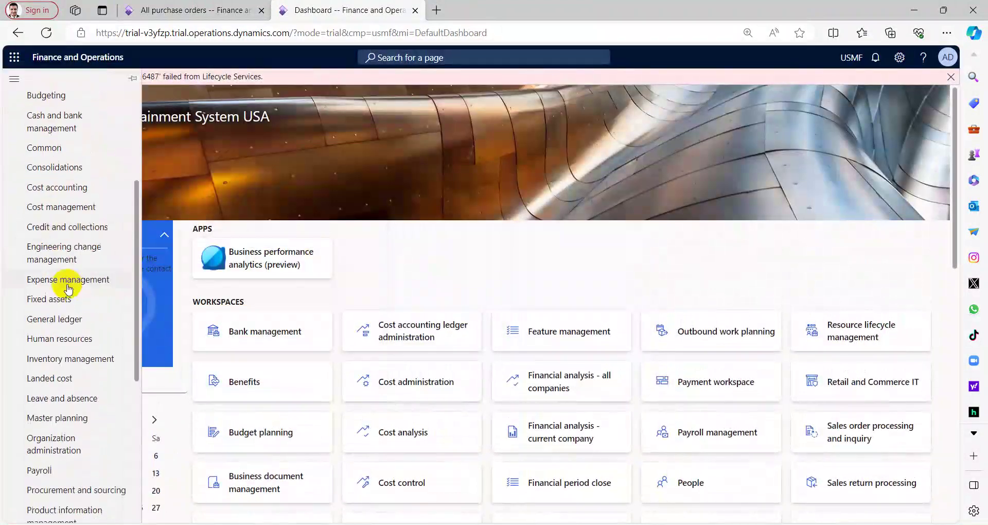
{"action": "left_click", "coordinate": [58, 354]}
{"action": "left_click", "coordinate": [181, 221]}
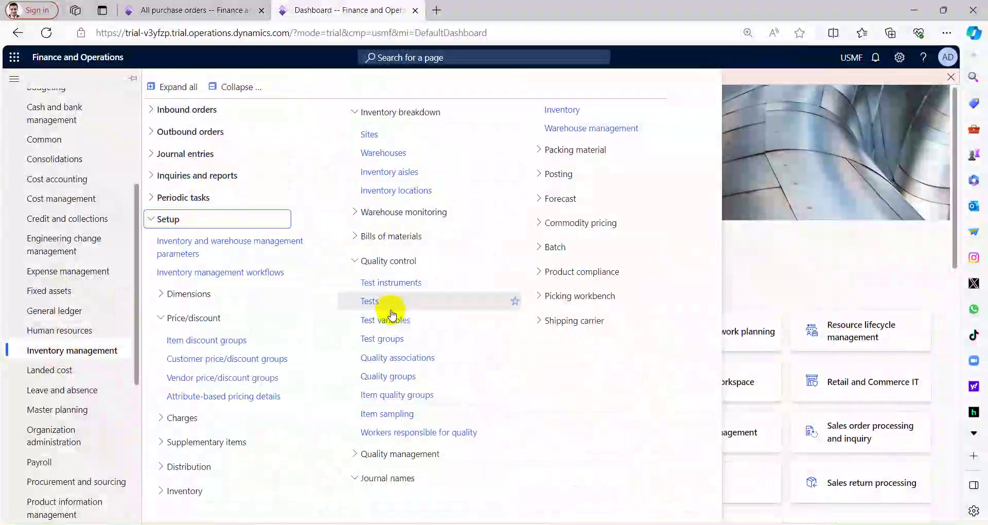
{"action": "left_click", "coordinate": [406, 356]}
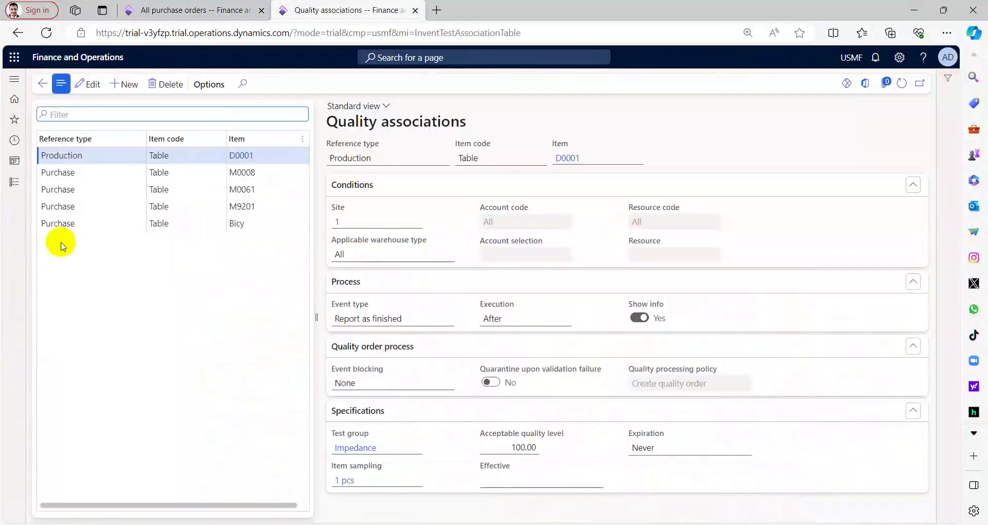
{"action": "left_click", "coordinate": [82, 224]}
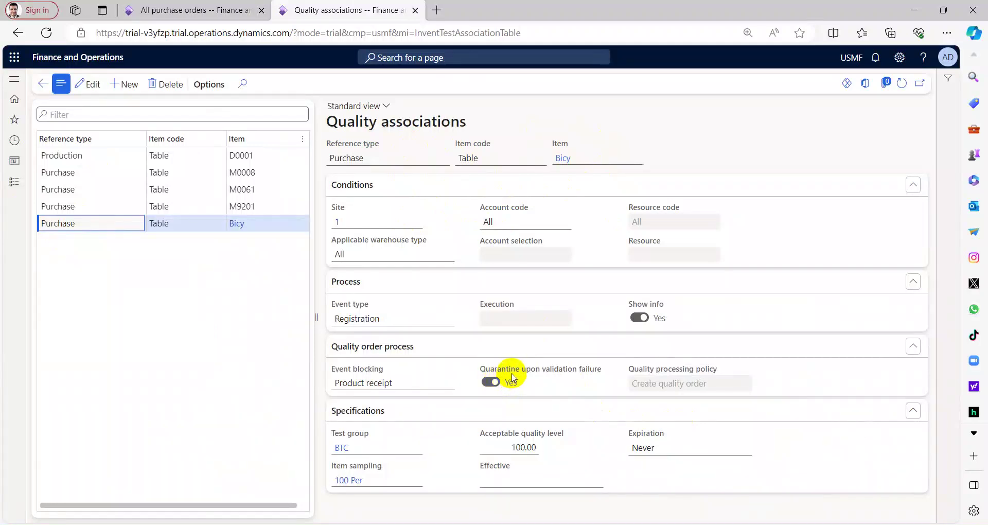
{"action": "mouse_move", "coordinate": [513, 379]}
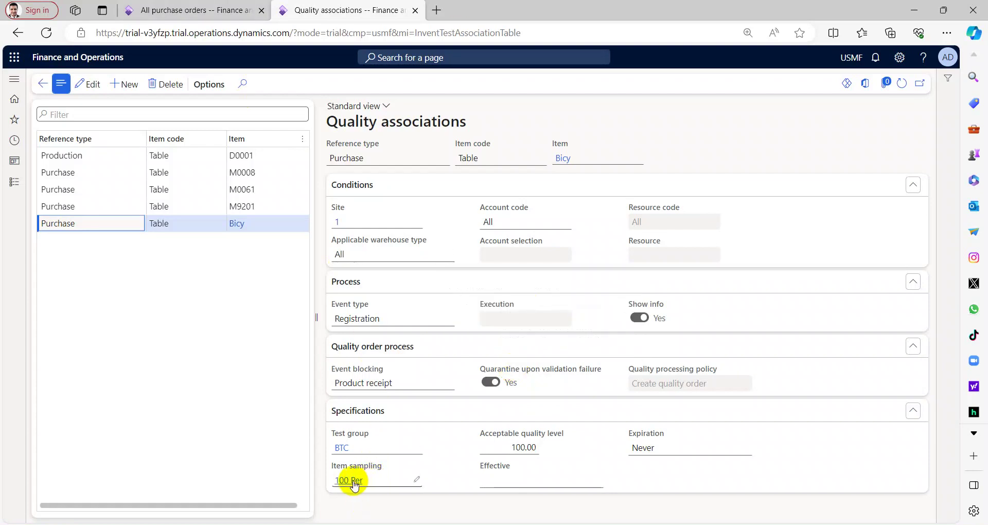
Open the item sampling setup and examine the 10% and 100 Per sampling records
{"action": "left_click", "coordinate": [15, 183]}
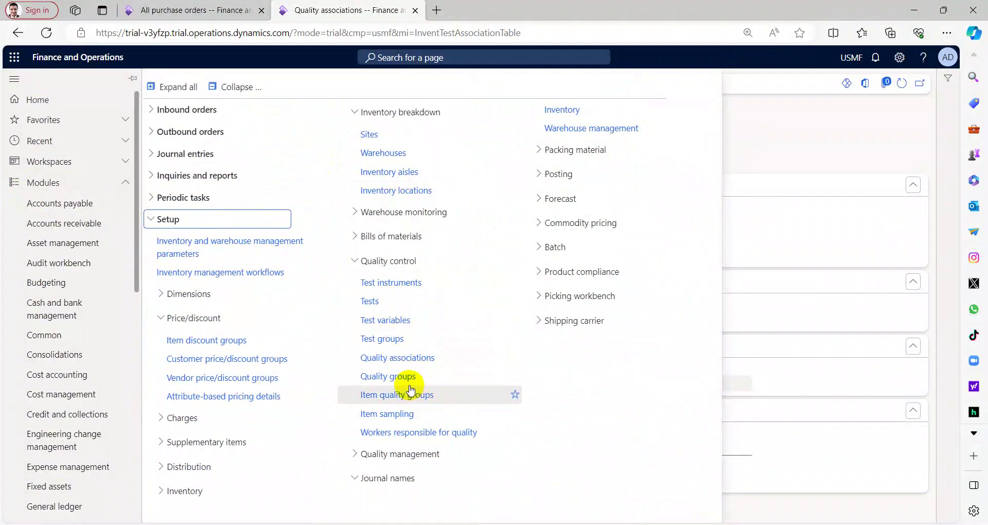
{"action": "left_click", "coordinate": [409, 421]}
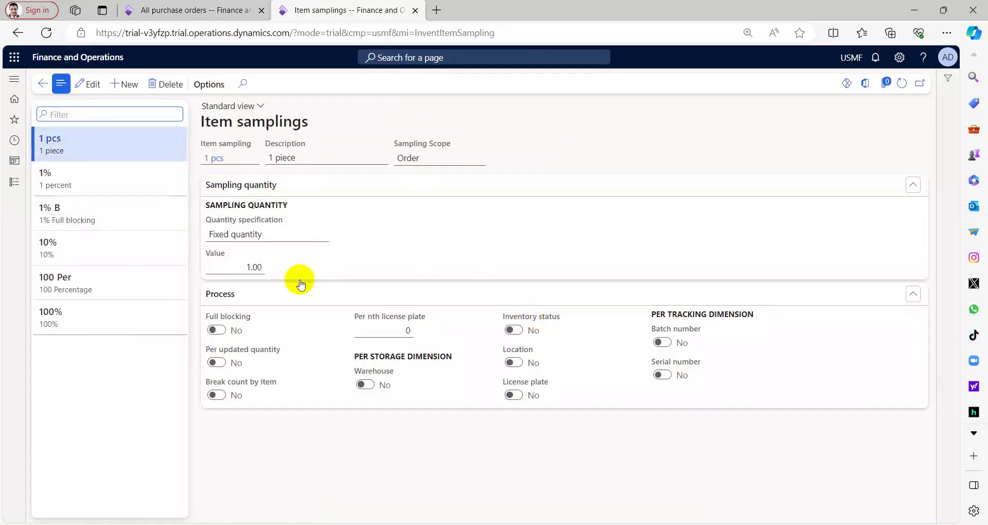
{"action": "left_click", "coordinate": [105, 261]}
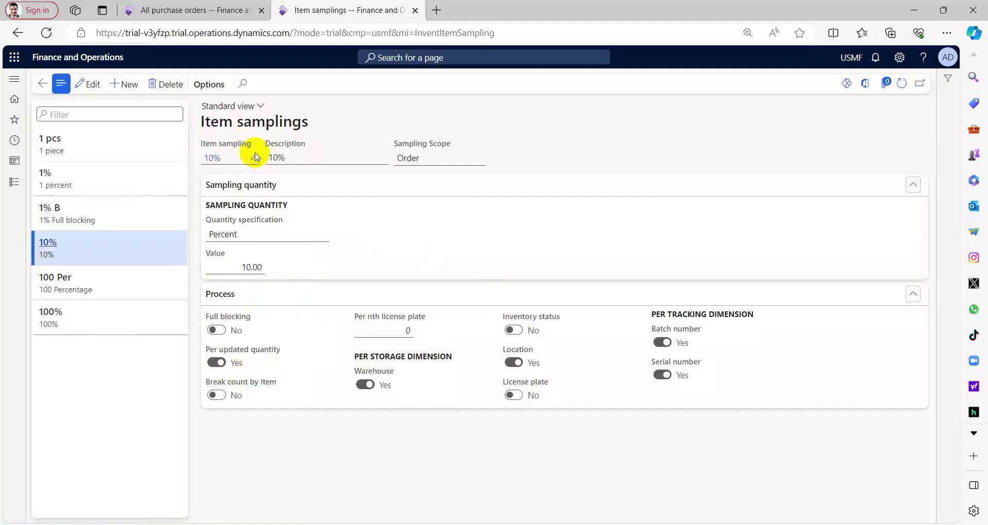
{"action": "left_click", "coordinate": [100, 276]}
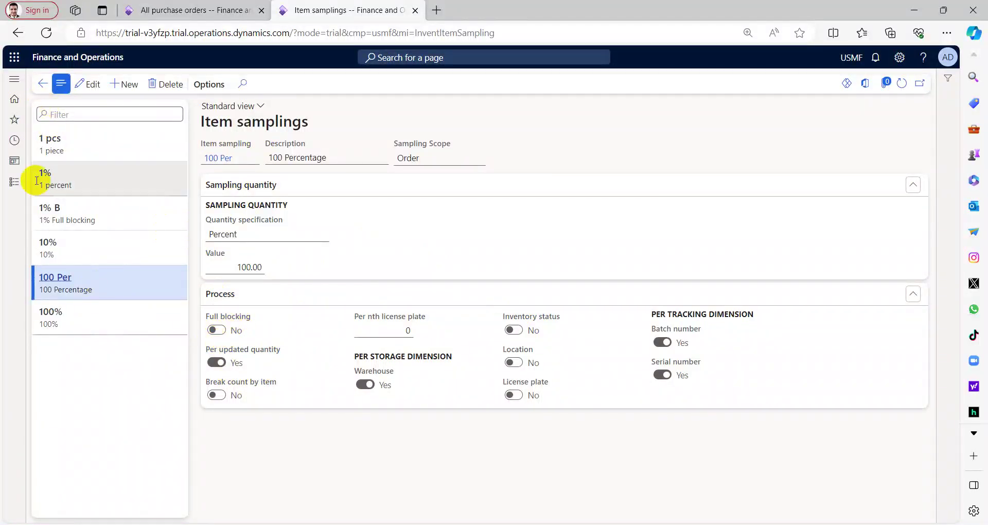
Return to the pending purchase order, finish creating it and set the first line's item number to Bicy
{"action": "left_click", "coordinate": [238, 7]}
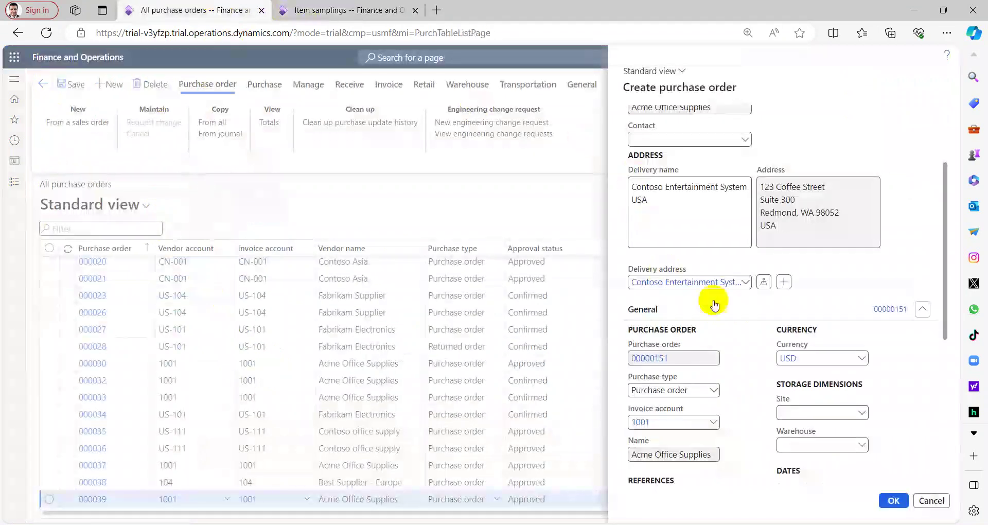
{"action": "scroll", "coordinate": [663, 270], "scroll_direction": "down", "scroll_amount": 5}
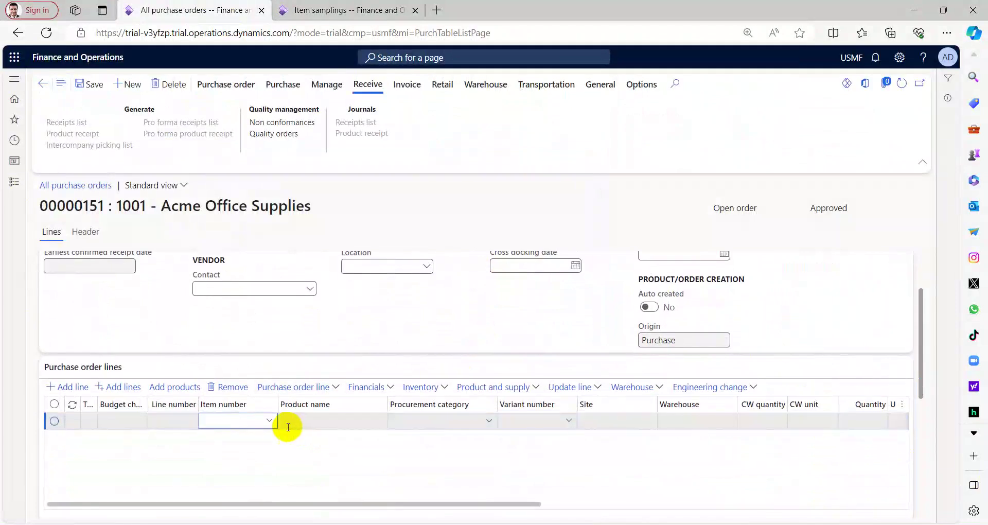
{"action": "left_click", "coordinate": [270, 421]}
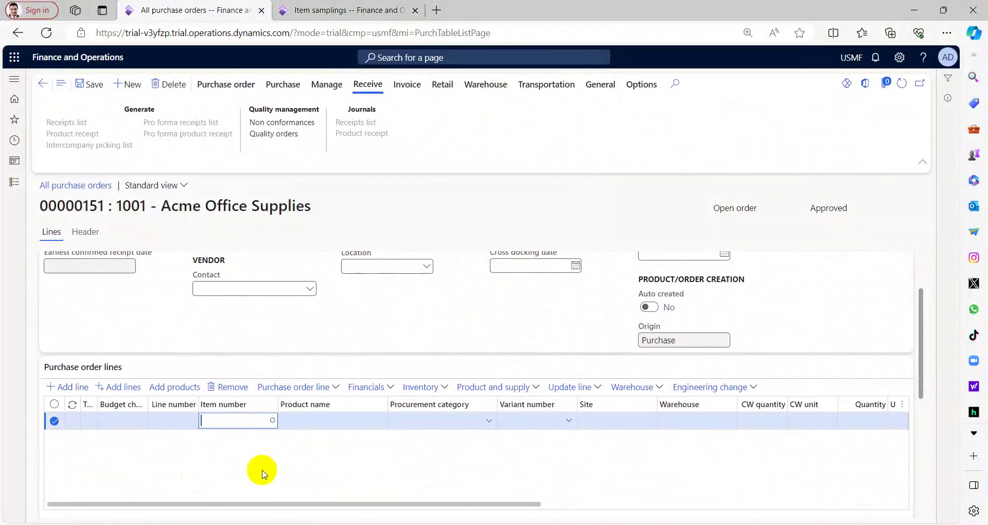
{"action": "type", "text": "bi"}
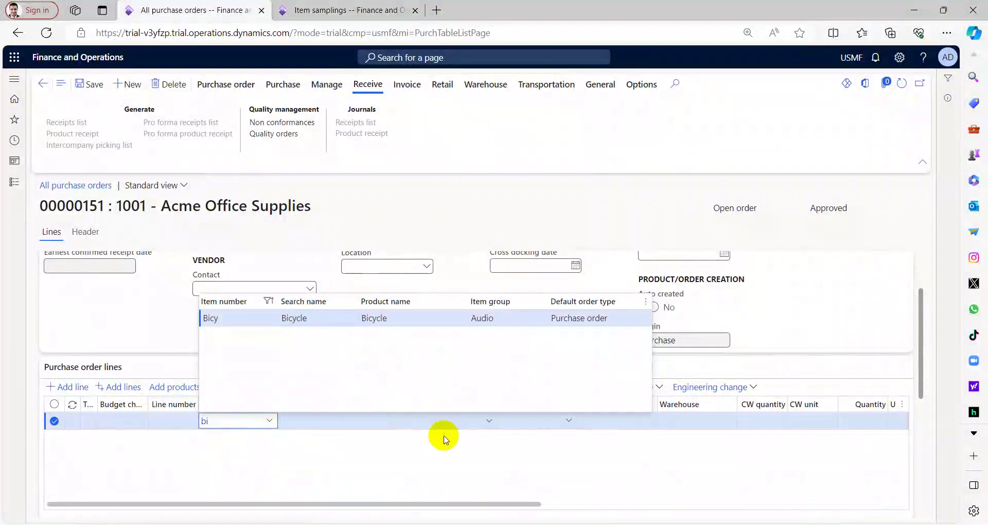
{"action": "key", "text": "Return"}
Set the Bicycle line's warehouse to 11, Site 1 - Raw Materials
{"action": "left_click", "coordinate": [679, 421]}
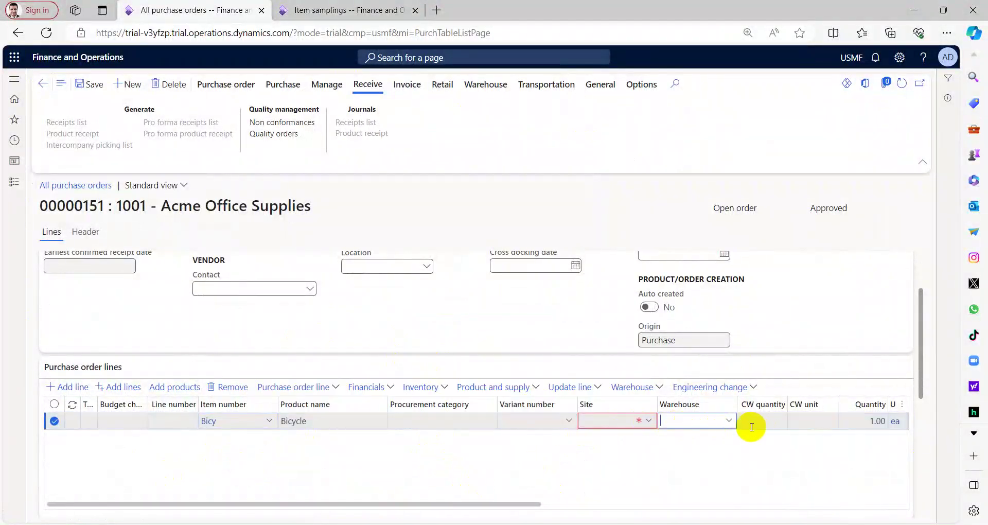
{"action": "left_click", "coordinate": [729, 420]}
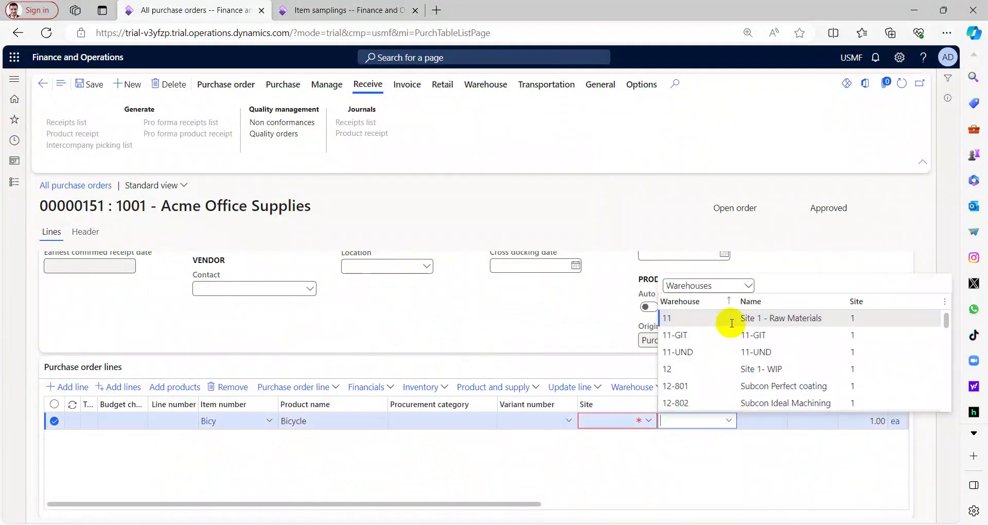
{"action": "left_click", "coordinate": [728, 322]}
Set the Bicycle line's quantity to 10 and unit price to 500, and save the purchase order
{"action": "left_click_drag", "start_coordinate": [535, 504], "coordinate": [668, 503]}
{"action": "left_click", "coordinate": [624, 421]}
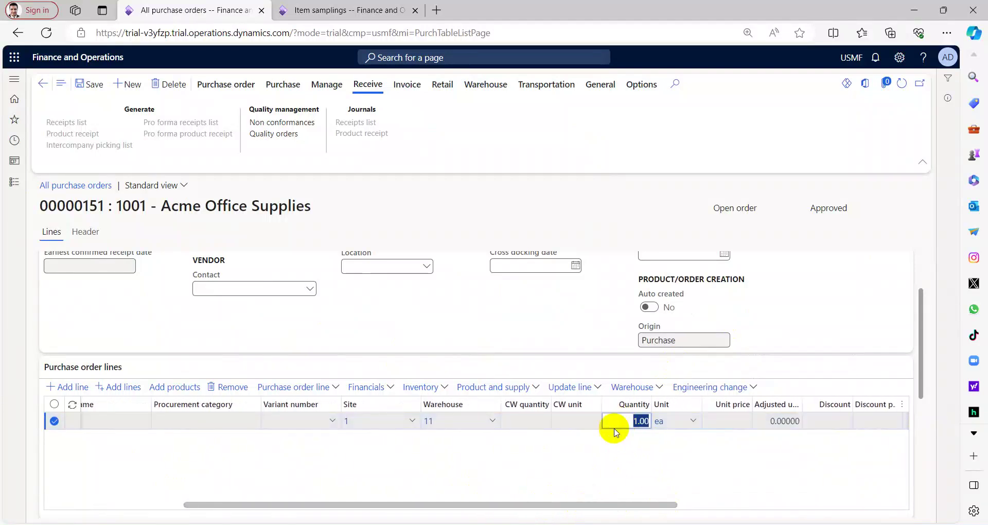
{"action": "left_click", "coordinate": [725, 421]}
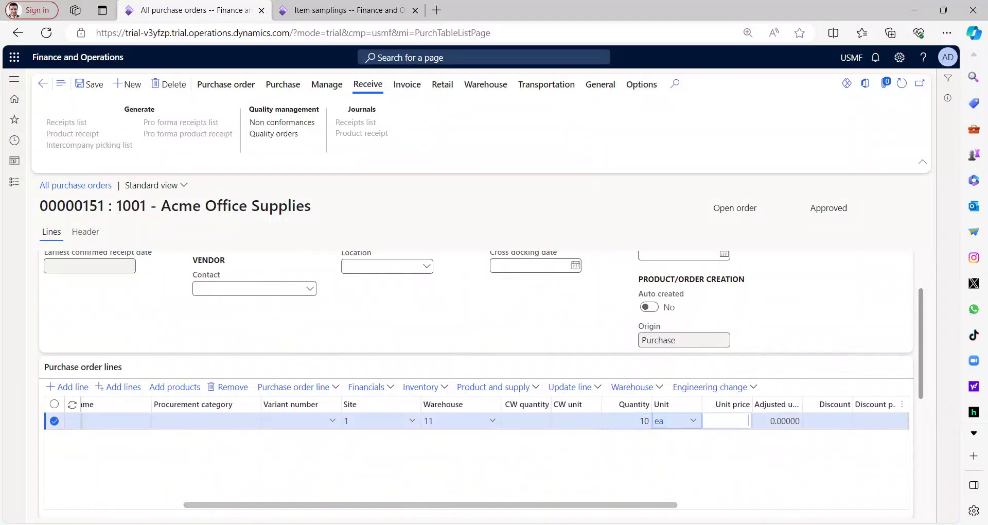
{"action": "type", "text": "500"}
{"action": "key", "text": "Tab"}
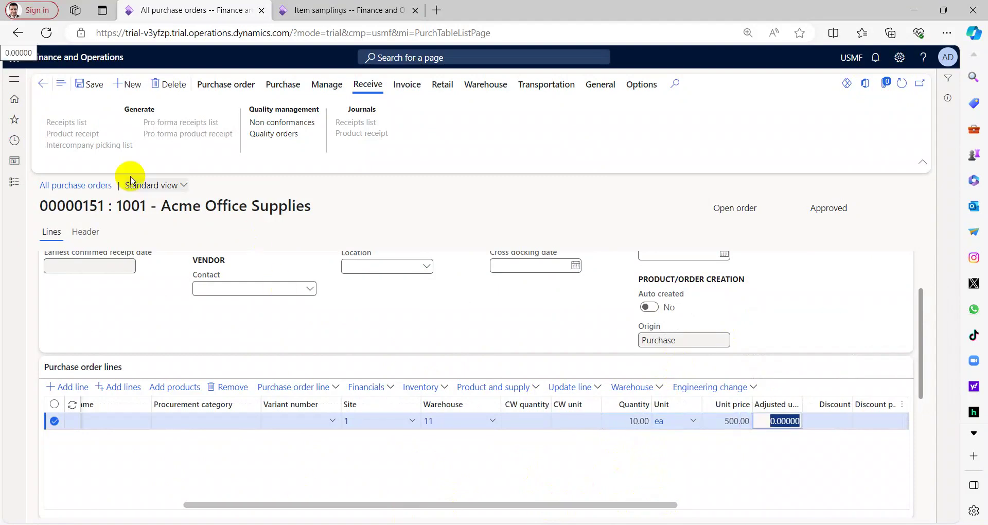
{"action": "left_click", "coordinate": [93, 85]}
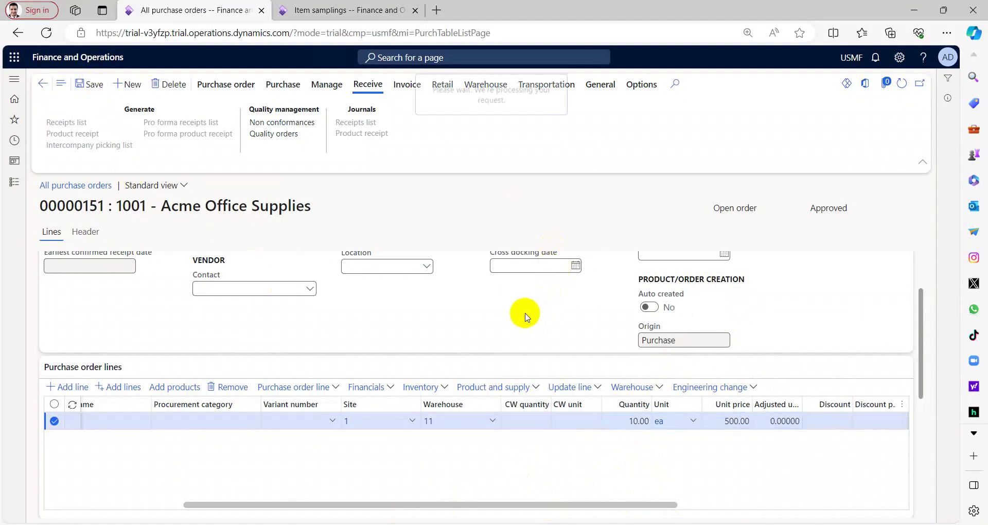
Confirm the purchase order and start posting its product receipt
{"action": "left_click", "coordinate": [295, 88]}
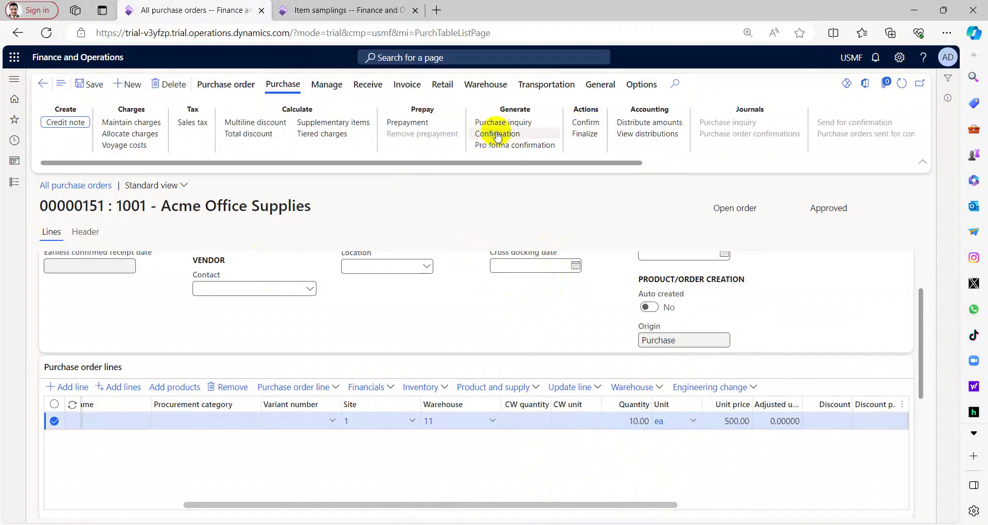
{"action": "left_click", "coordinate": [582, 125]}
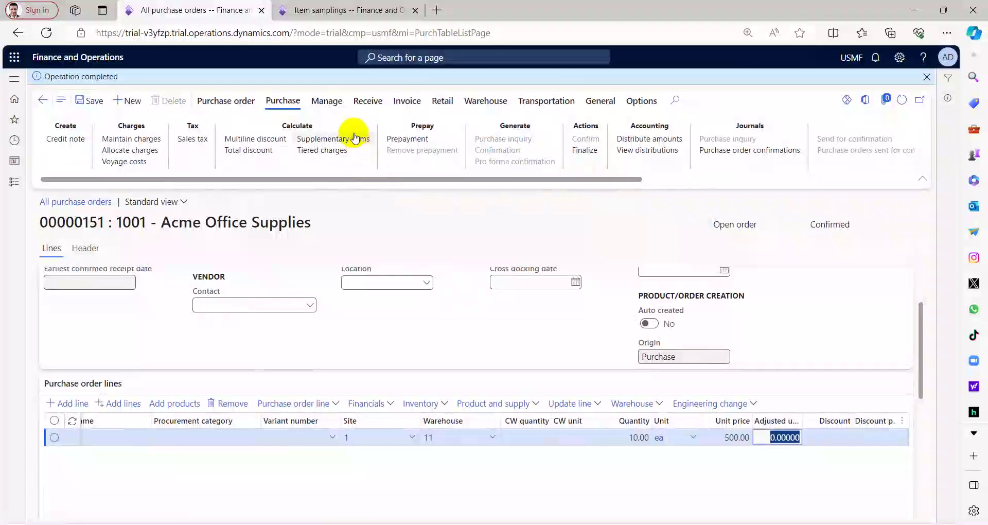
{"action": "left_click", "coordinate": [366, 100]}
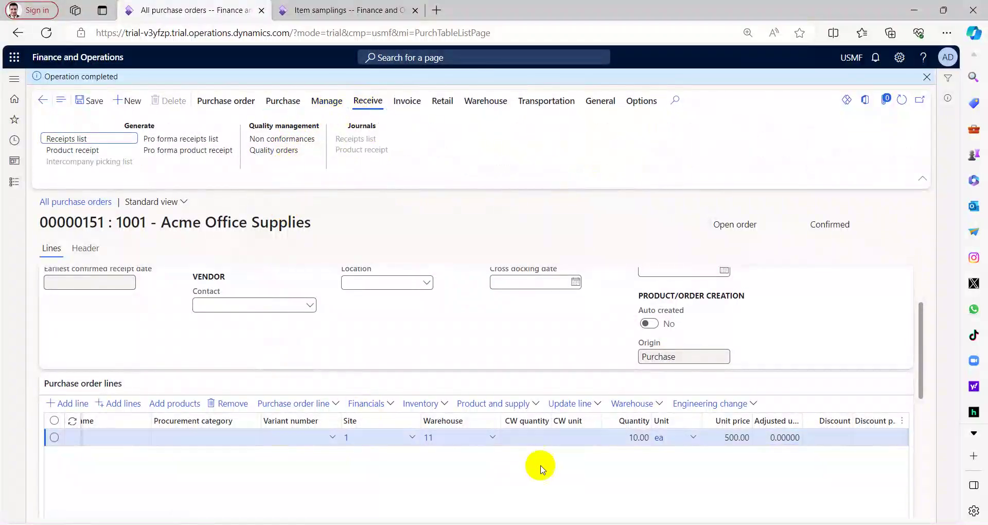
{"action": "scroll", "coordinate": [638, 443], "scroll_direction": "down", "scroll_amount": 1}
{"action": "left_click_drag", "start_coordinate": [553, 483], "coordinate": [355, 482]}
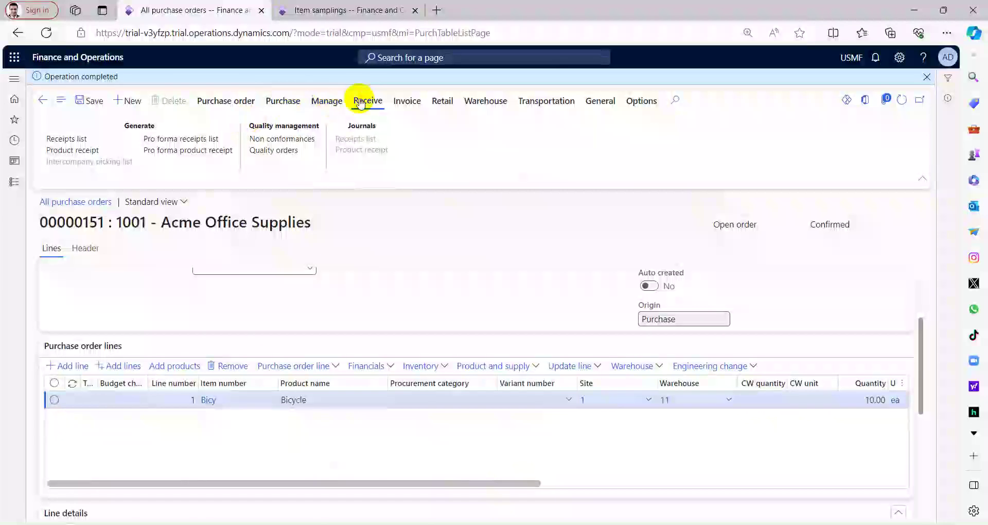
{"action": "left_click", "coordinate": [76, 152]}
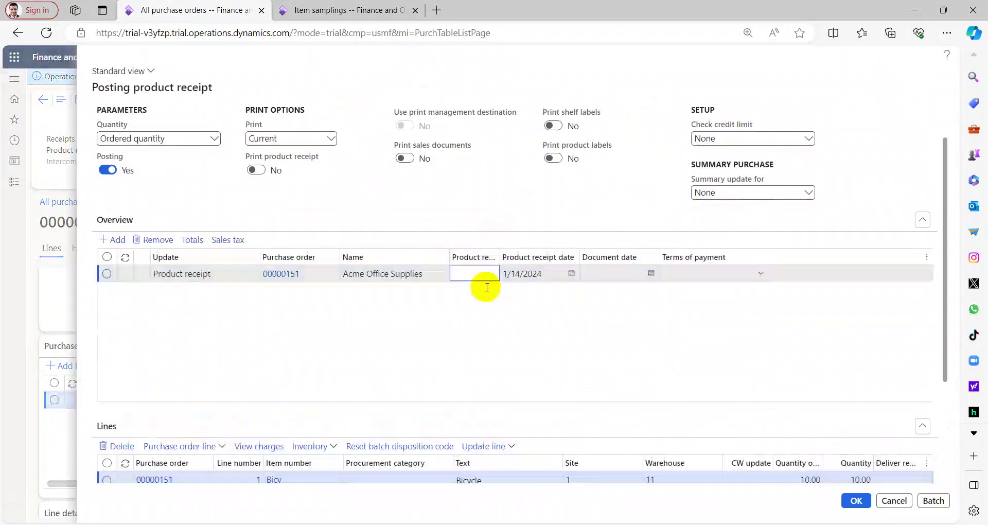
Open the inventory registration for the Bicycle line of the product receipt
{"action": "scroll", "coordinate": [481, 280], "scroll_direction": "down", "scroll_amount": 4}
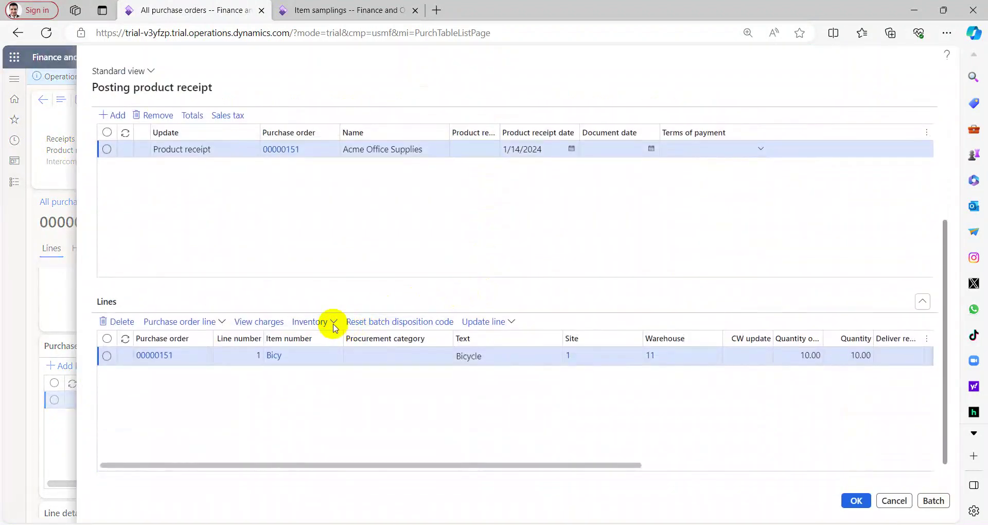
{"action": "left_click", "coordinate": [329, 323]}
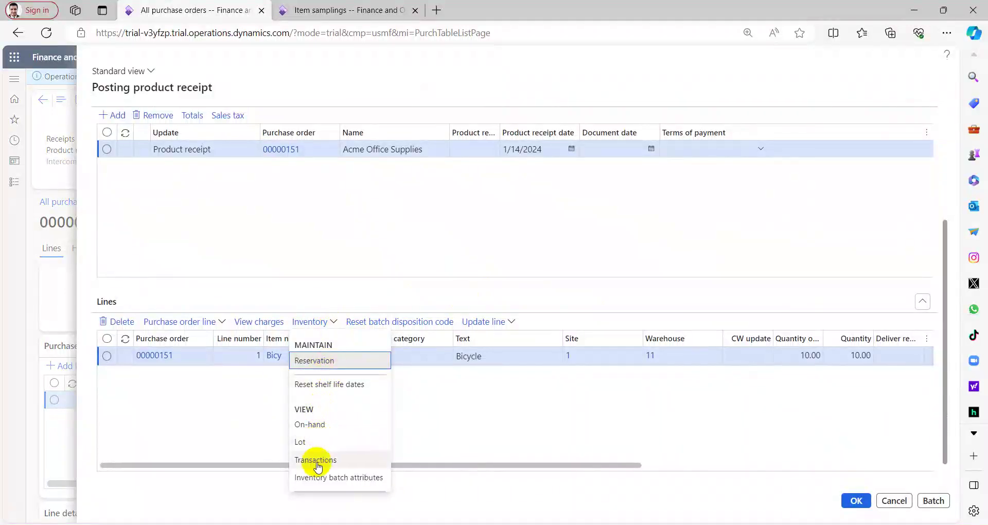
{"action": "scroll", "coordinate": [429, 409], "scroll_direction": "down", "scroll_amount": 1}
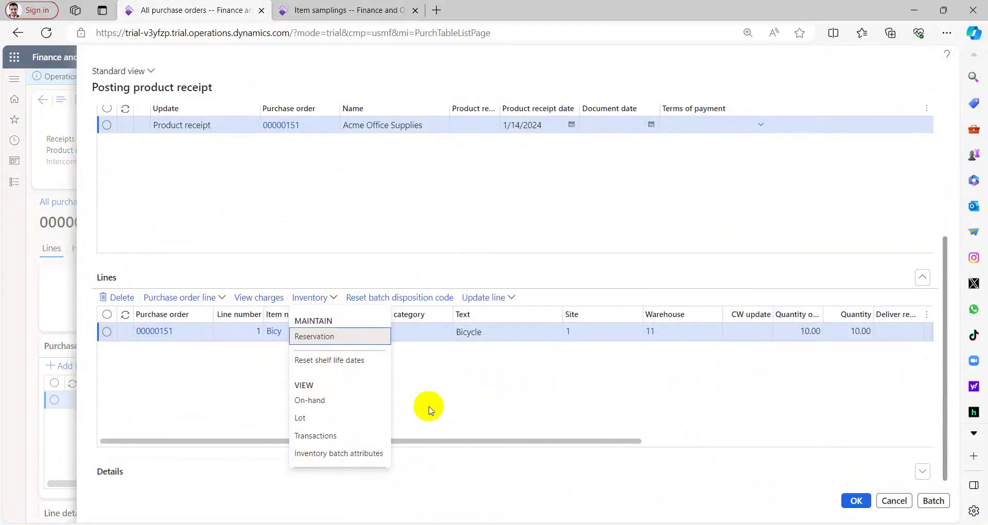
{"action": "left_click", "coordinate": [417, 388]}
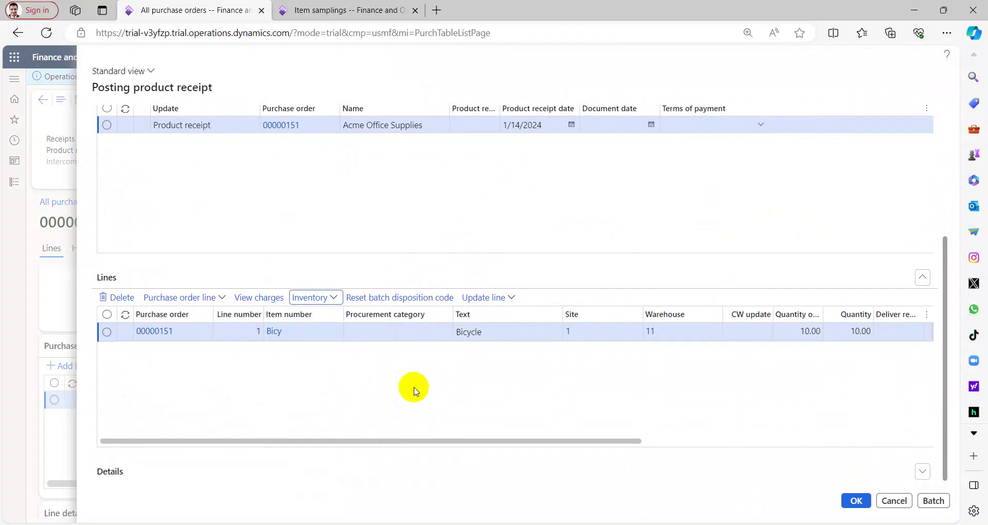
{"action": "scroll", "coordinate": [414, 390], "scroll_direction": "up", "scroll_amount": 5}
{"action": "scroll", "coordinate": [414, 387], "scroll_direction": "down", "scroll_amount": 4}
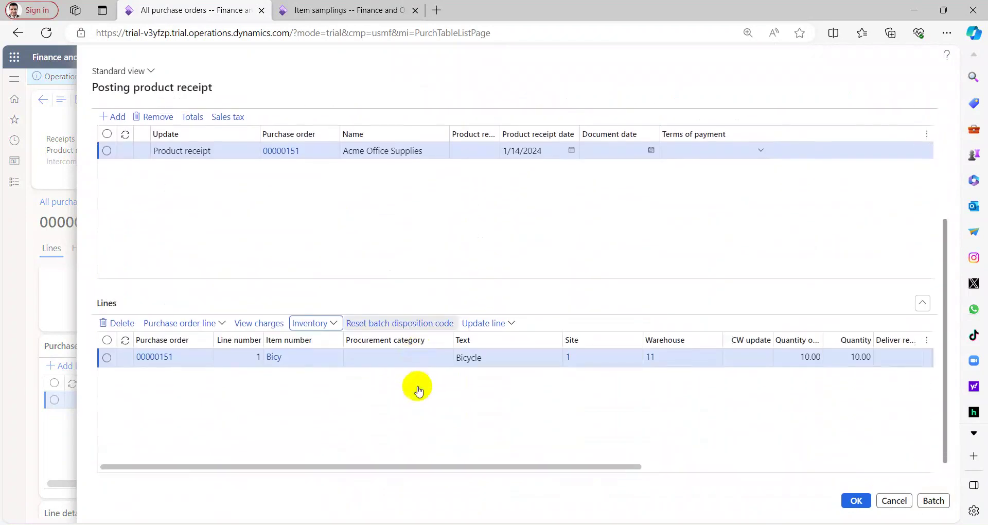
{"action": "scroll", "coordinate": [417, 389], "scroll_direction": "down", "scroll_amount": 1}
{"action": "left_click", "coordinate": [494, 298]}
{"action": "left_click", "coordinate": [495, 340]}
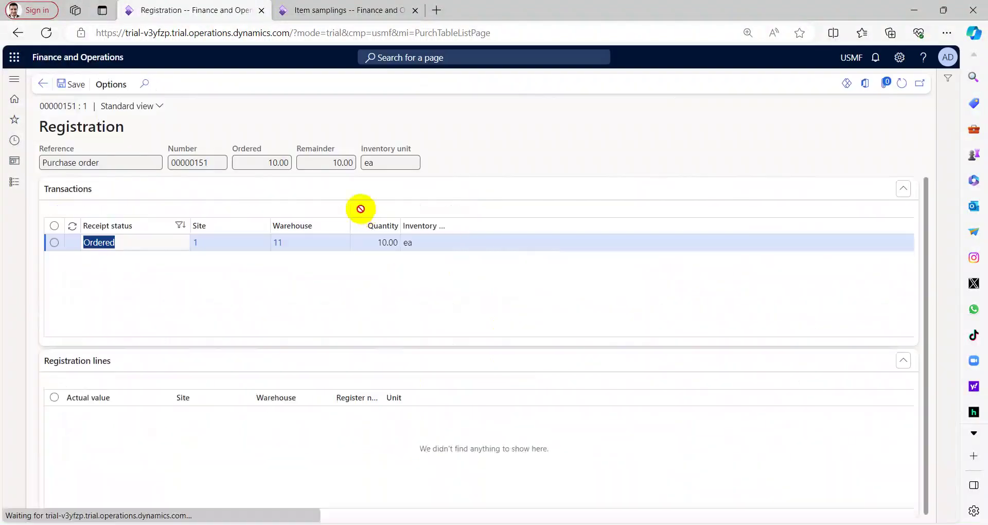
Add a registration line for the ordered Bicycle transaction at site 1, warehouse 11, and confirm the registration
{"action": "left_click", "coordinate": [101, 210]}
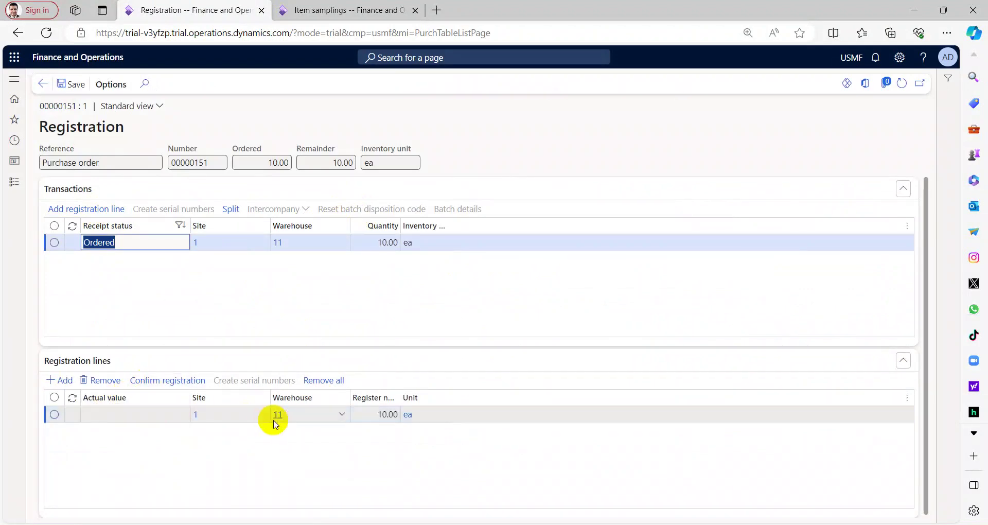
{"action": "left_click", "coordinate": [187, 383]}
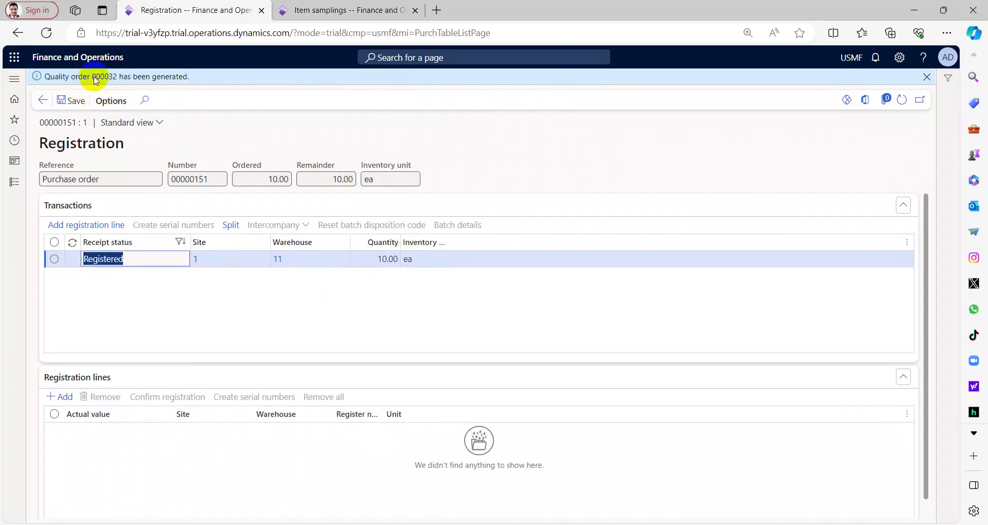
{"action": "double_click", "coordinate": [103, 76]}
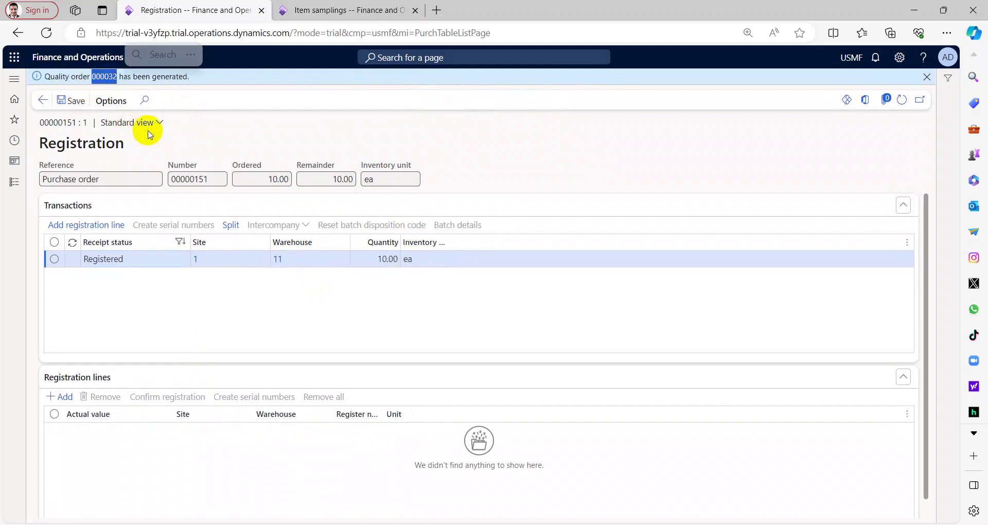
Open the quality orders list from the Quality management periodic tasks, in place of the item samplings page
{"action": "left_click", "coordinate": [289, 11]}
{"action": "left_click", "coordinate": [235, 12]}
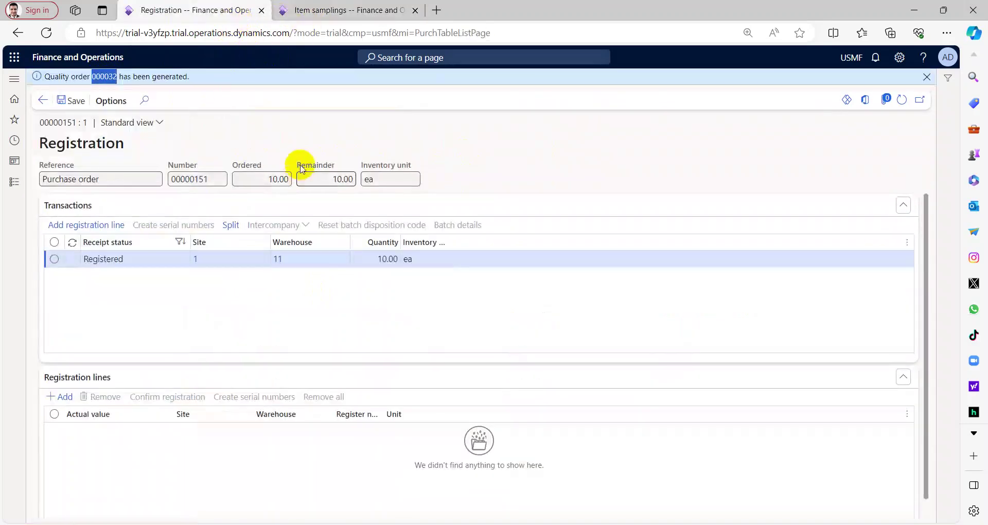
{"action": "left_click", "coordinate": [315, 16]}
{"action": "left_click", "coordinate": [15, 182]}
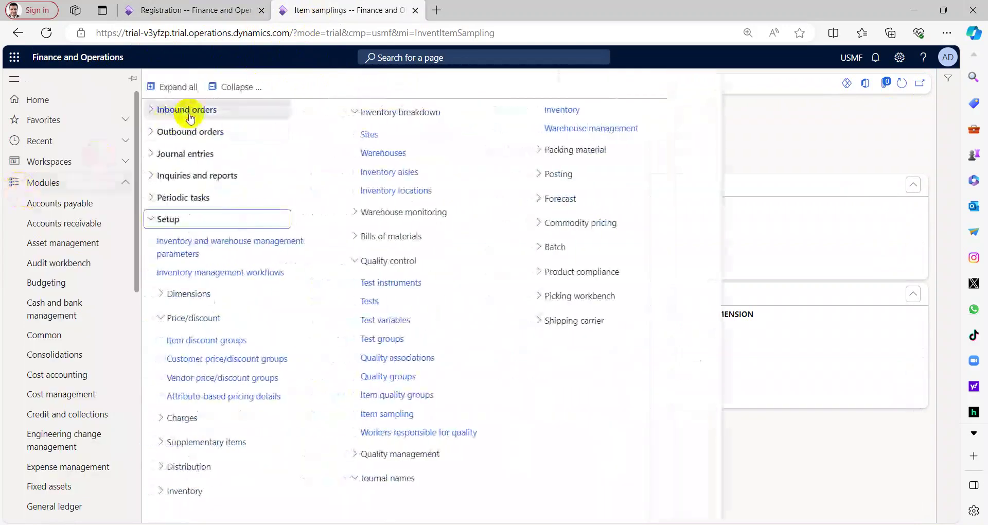
{"action": "left_click", "coordinate": [238, 86]}
{"action": "left_click", "coordinate": [186, 200]}
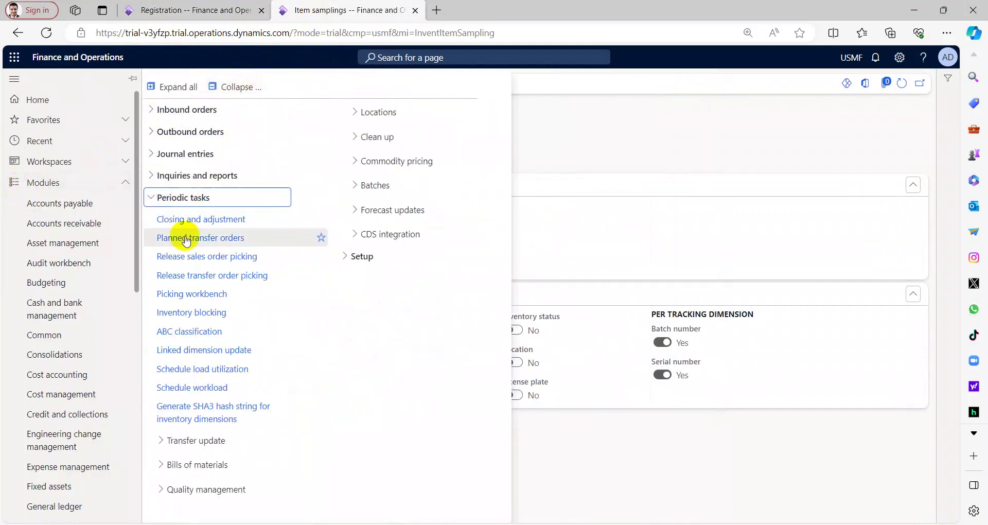
{"action": "left_click", "coordinate": [223, 490]}
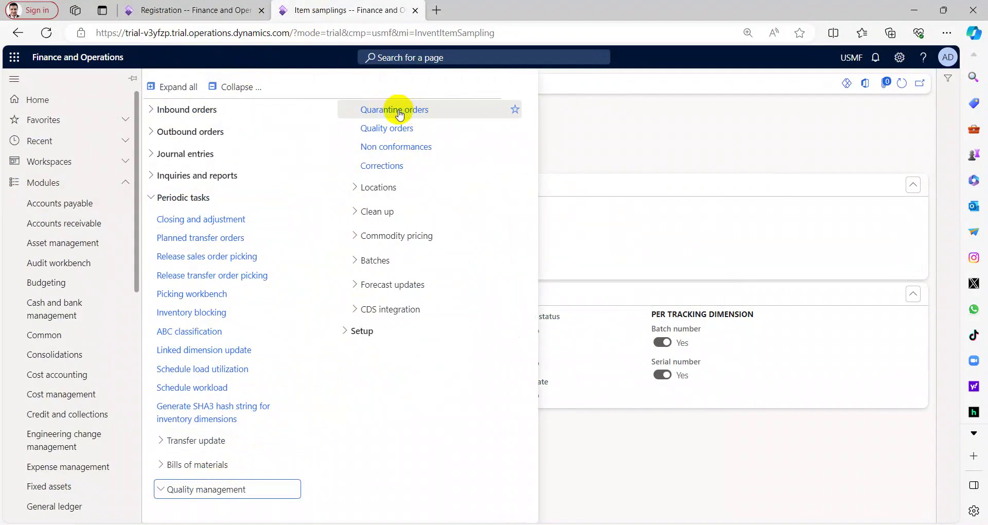
{"action": "left_click", "coordinate": [381, 128]}
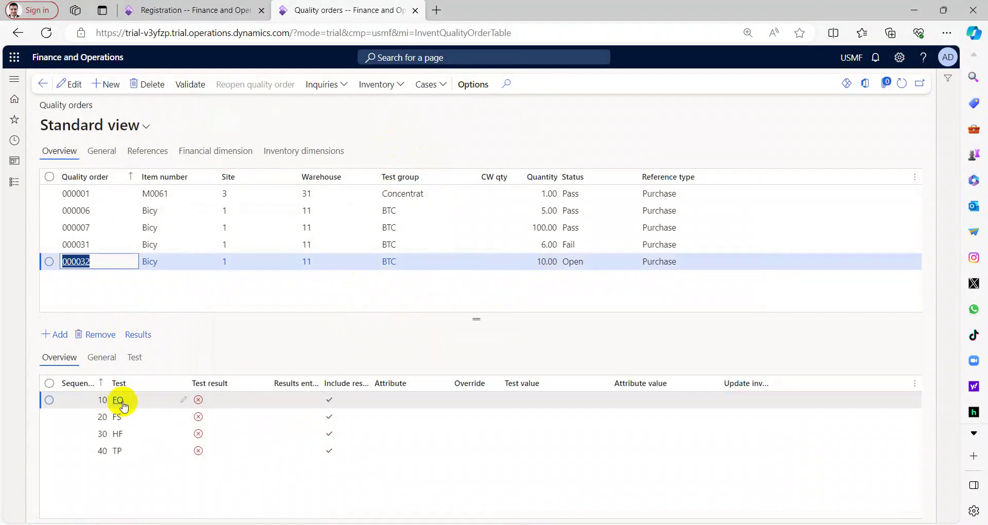
Record a result quantity of 10 for the FQ test of the open Bicycle quality order
{"action": "mouse_move", "coordinate": [118, 401]}
{"action": "mouse_move", "coordinate": [141, 402]}
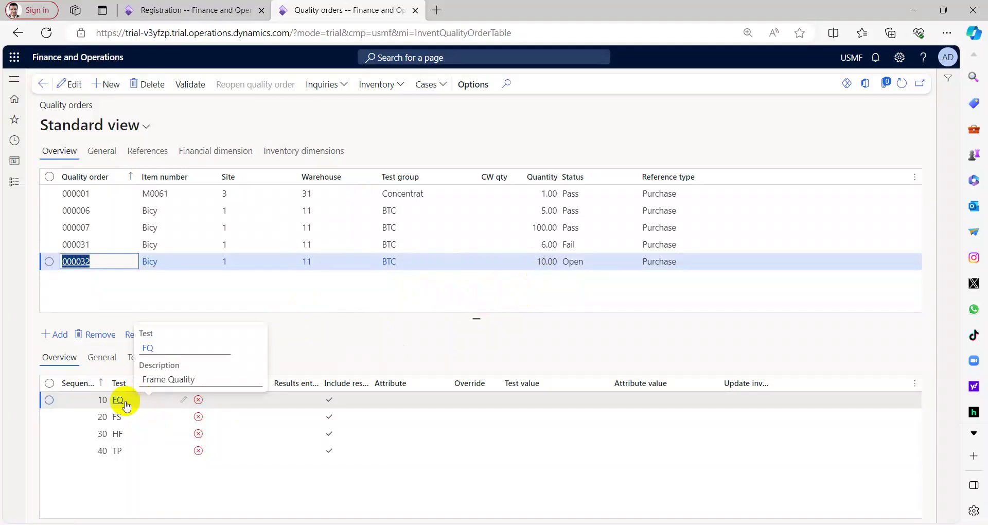
{"action": "left_click", "coordinate": [133, 337]}
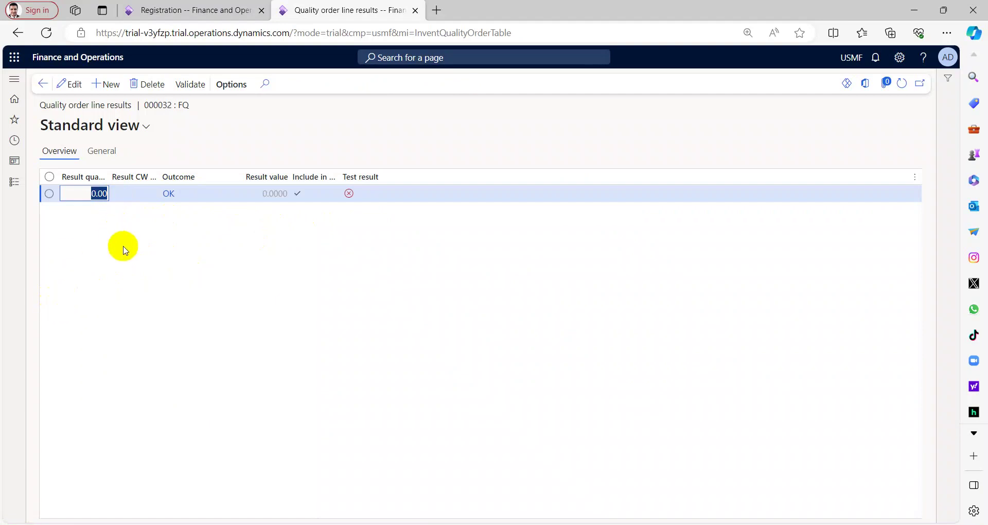
{"action": "double_click", "coordinate": [85, 194]}
{"action": "left_click", "coordinate": [61, 84]}
{"action": "left_click", "coordinate": [102, 192]}
{"action": "key", "text": "ctrl+a"}
{"action": "type", "text": "10"}
{"action": "key", "text": "Tab"}
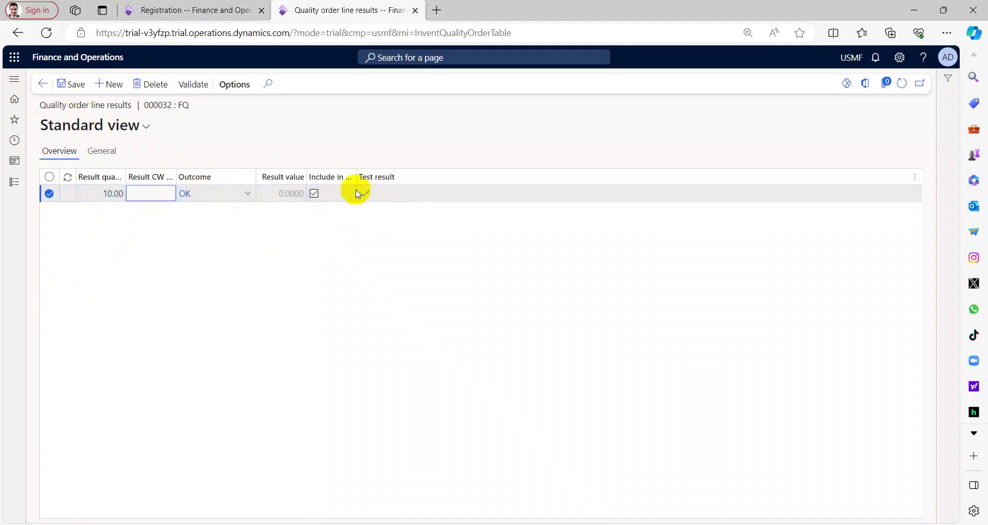
{"action": "left_click", "coordinate": [43, 84]}
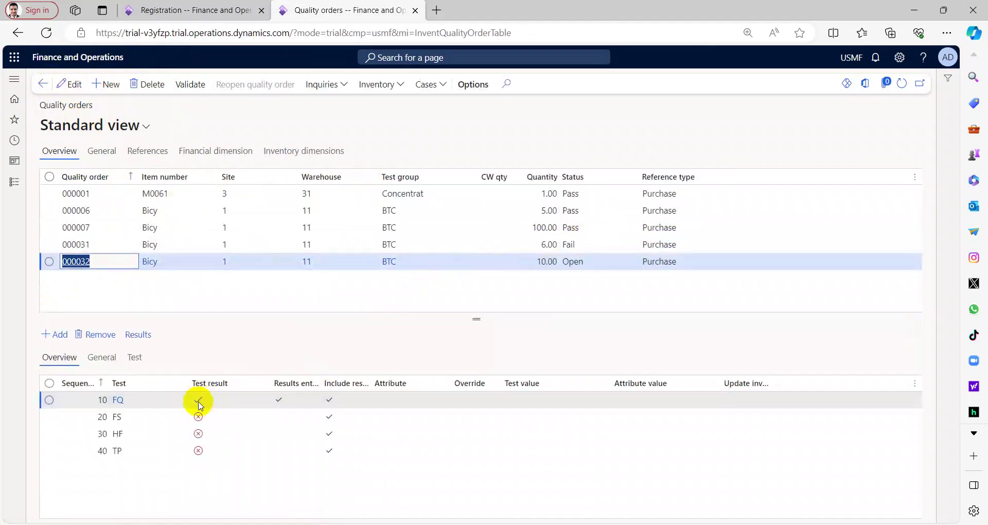
Widen the Results entered column and view the FS test's measurement values
{"action": "left_click", "coordinate": [196, 400]}
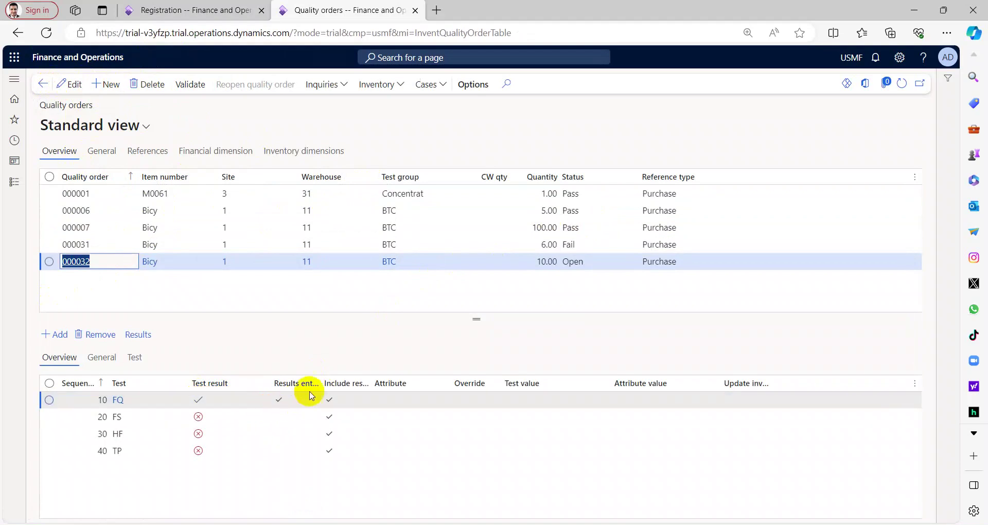
{"action": "left_click_drag", "start_coordinate": [322, 381], "coordinate": [383, 382]}
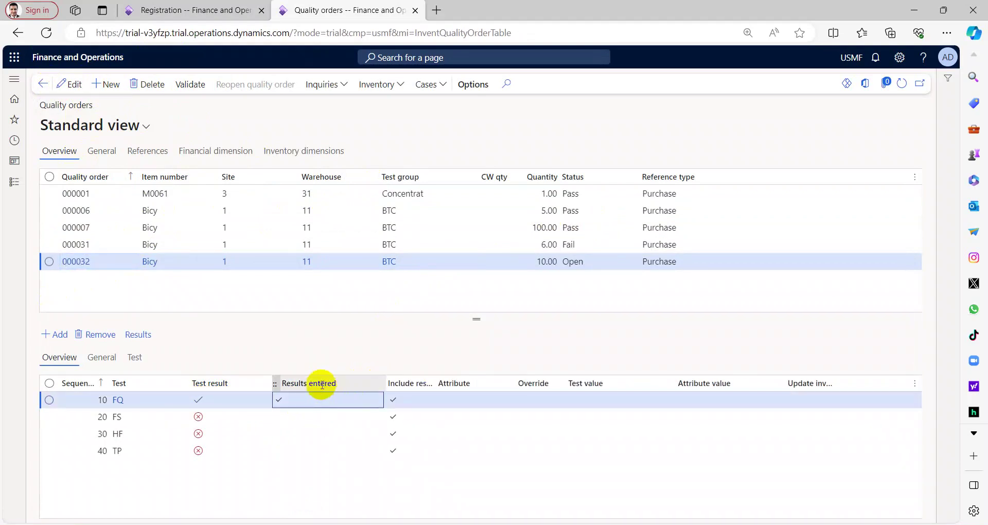
{"action": "left_click", "coordinate": [160, 420]}
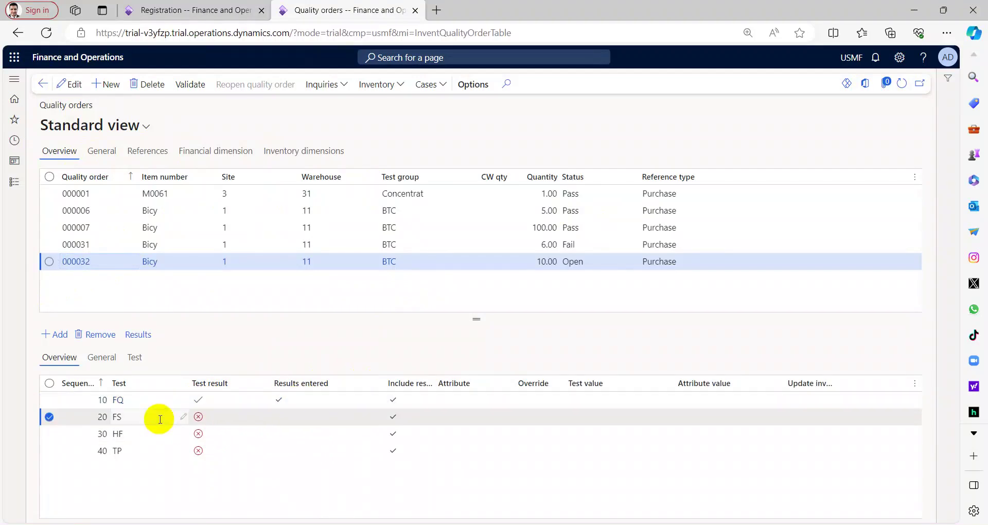
{"action": "left_click", "coordinate": [134, 358]}
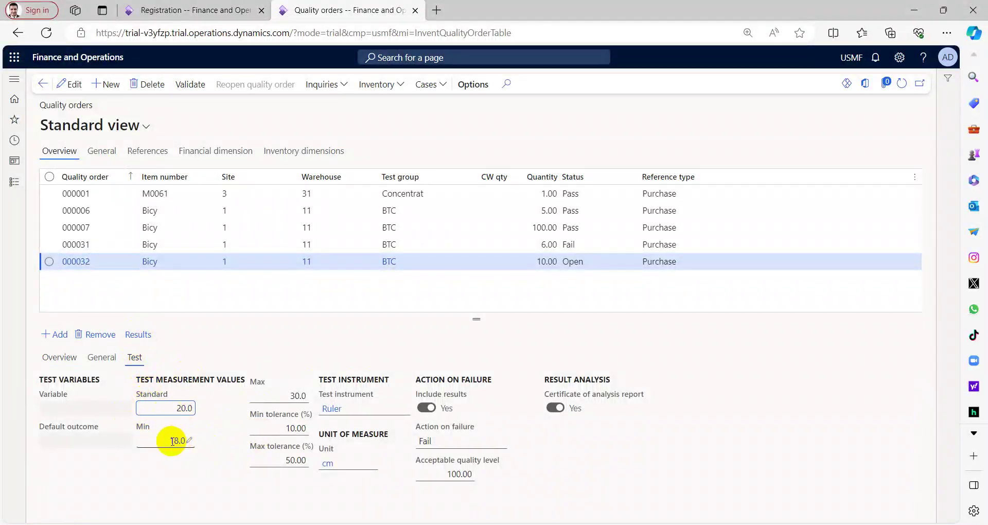
Open the FS test's results for editing and set the result quantity to 10
{"action": "left_click", "coordinate": [134, 336]}
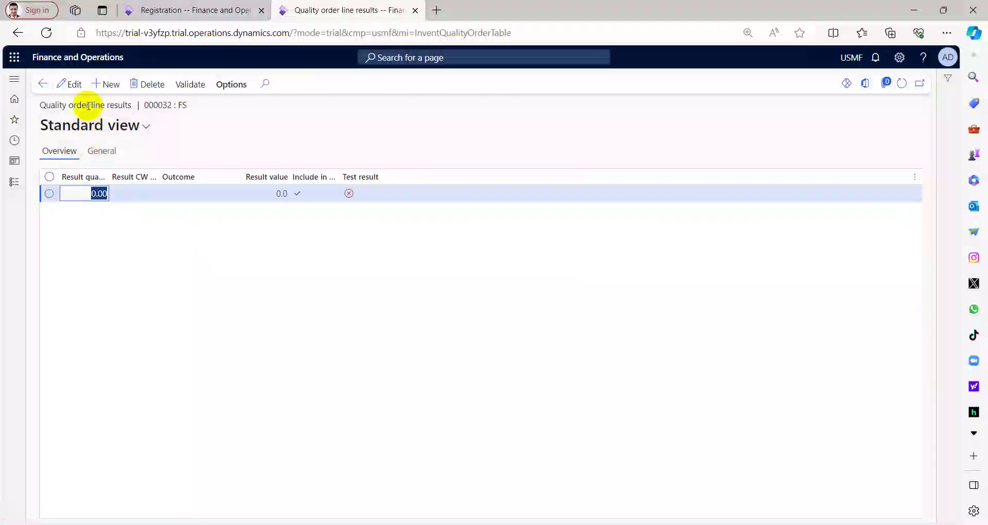
{"action": "left_click", "coordinate": [76, 88]}
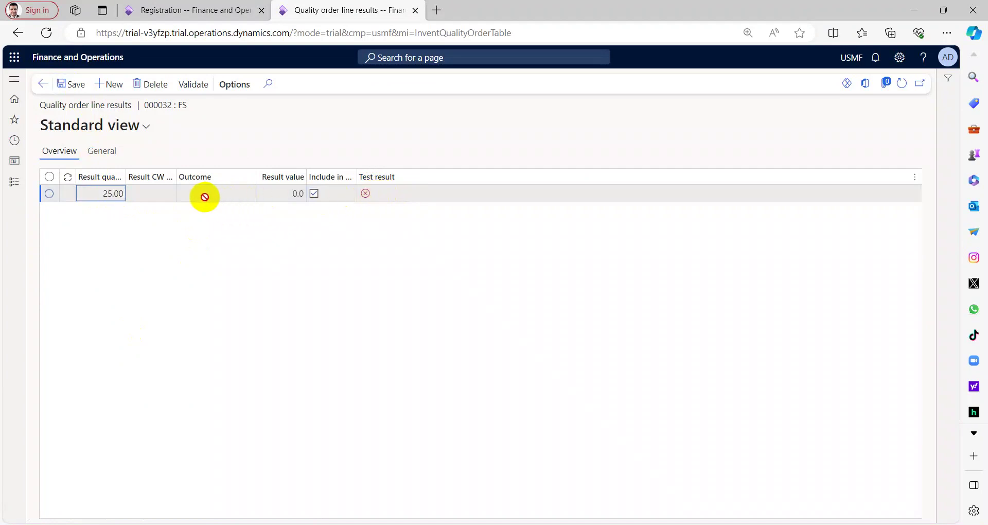
{"action": "left_click", "coordinate": [162, 195]}
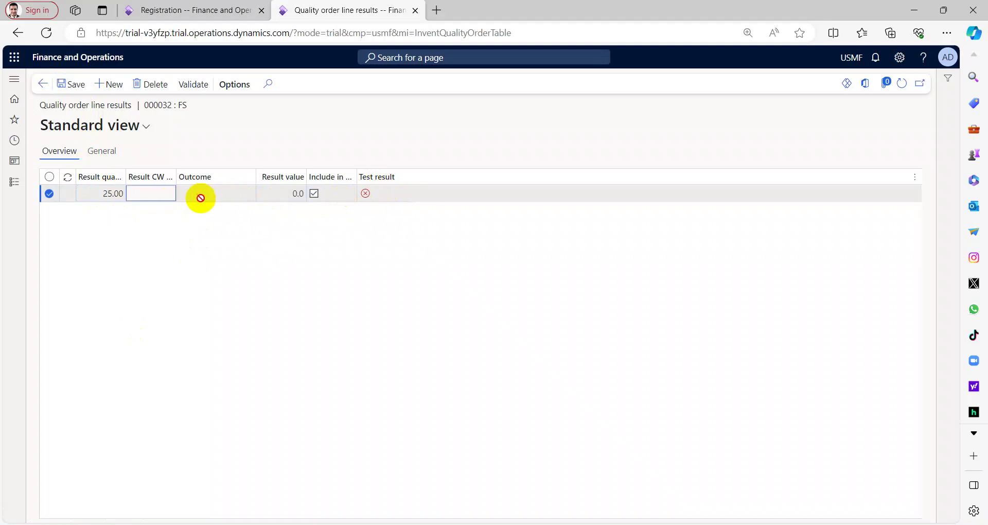
{"action": "left_click", "coordinate": [75, 88]}
{"action": "left_click", "coordinate": [116, 195]}
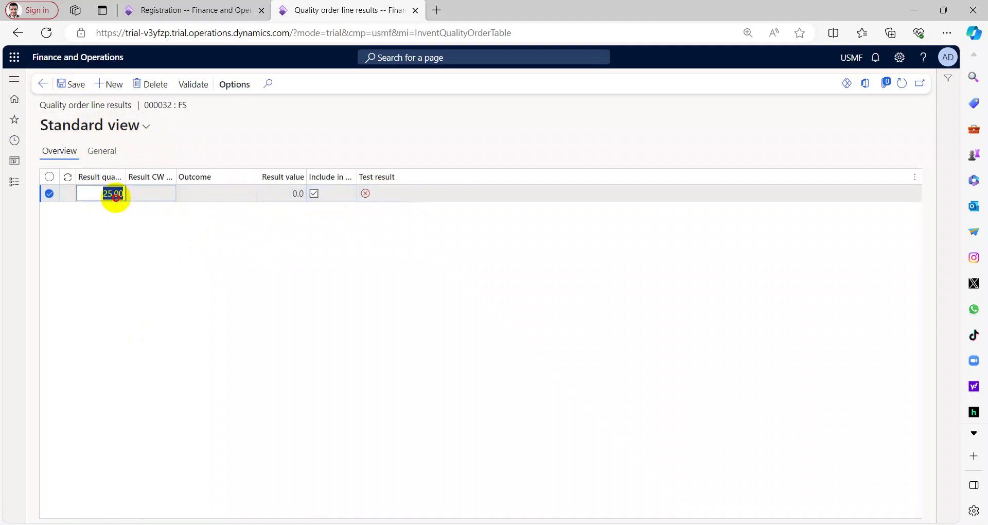
{"action": "type", "text": "10"}
{"action": "key", "text": "Tab"}
{"action": "key", "text": "Tab"}
{"action": "type", "text": "10"}
{"action": "key", "text": "Tab"}
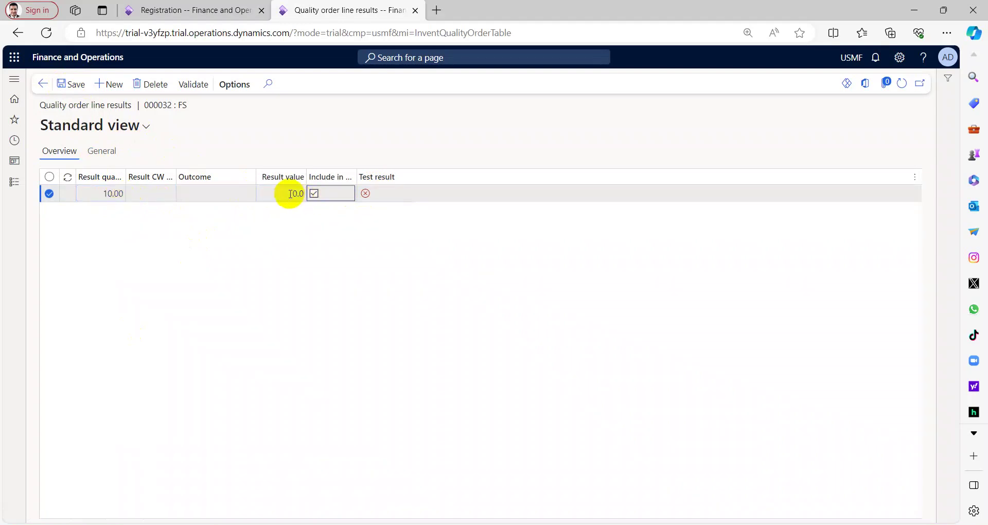
Set the FS test's result quantity to 6
{"action": "left_click", "coordinate": [109, 196]}
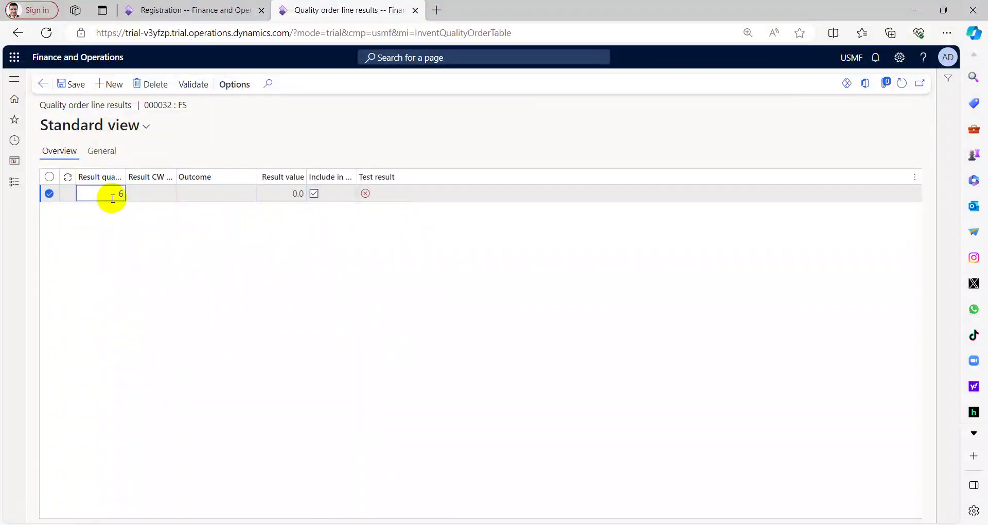
{"action": "type", "text": "6"}
{"action": "left_click", "coordinate": [273, 195]}
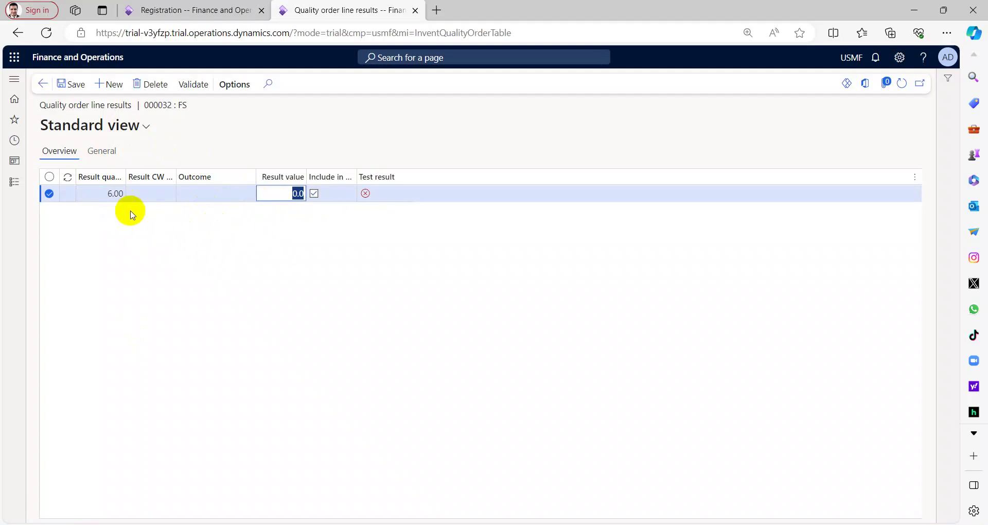
Set the FS test's result quantity to 10 and its result value to 25, save, and return to the quality orders
{"action": "left_click", "coordinate": [106, 194]}
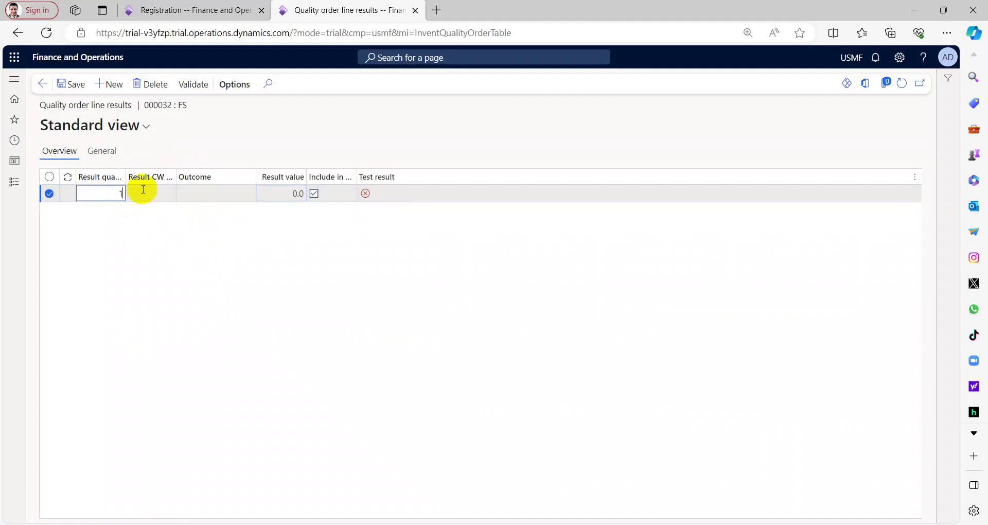
{"action": "type", "text": "10"}
{"action": "key", "text": "Tab"}
{"action": "key", "text": "Tab"}
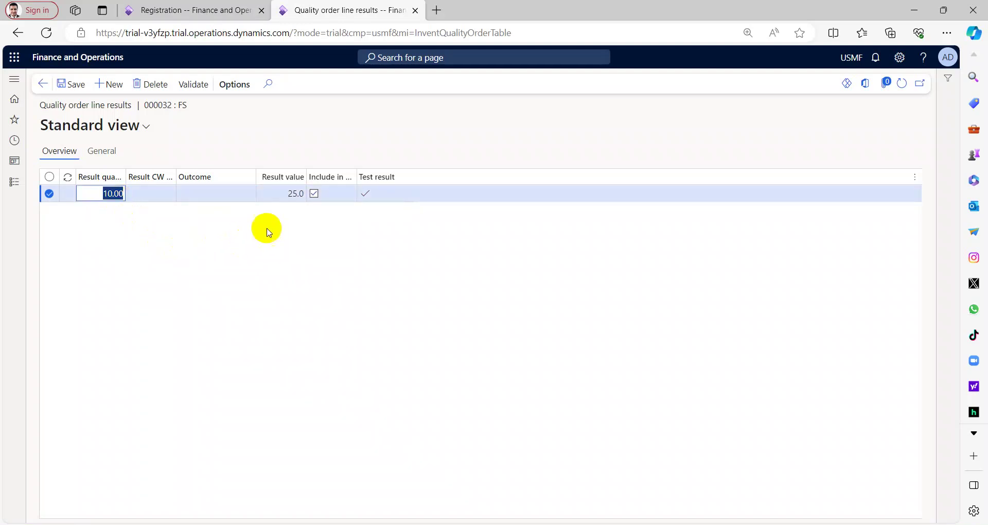
{"action": "left_click", "coordinate": [280, 194]}
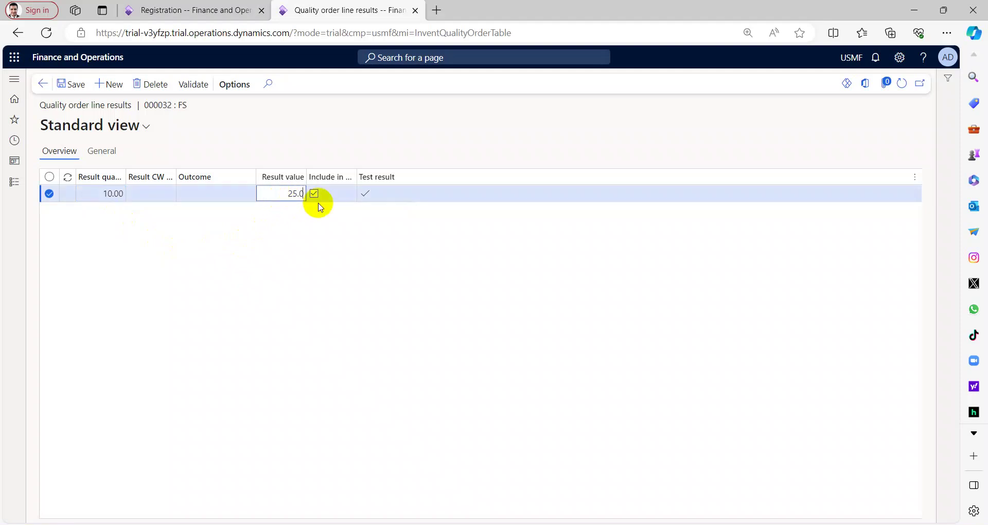
{"action": "left_click", "coordinate": [78, 87]}
{"action": "left_click", "coordinate": [43, 86]}
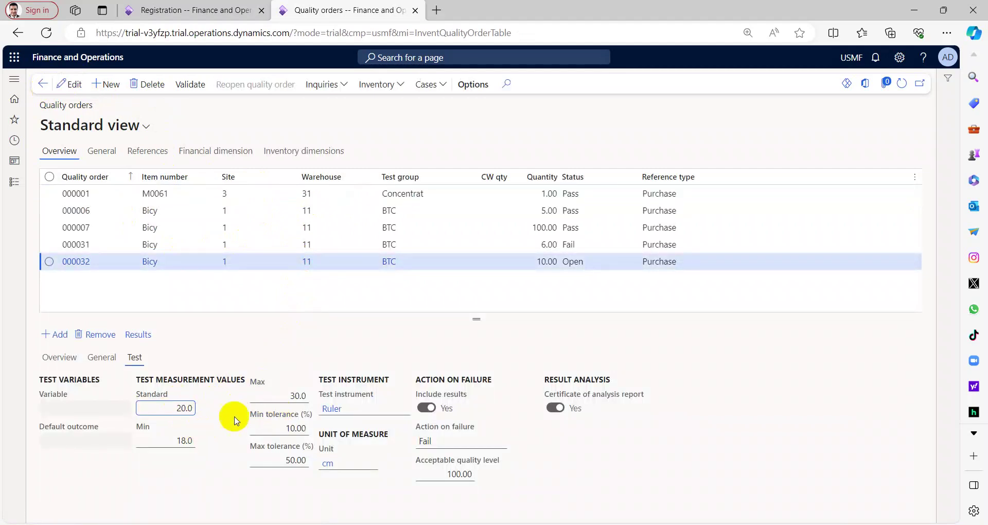
Record a result quantity of 10 for the HF test, save it and return to the quality orders
{"action": "left_click", "coordinate": [59, 358]}
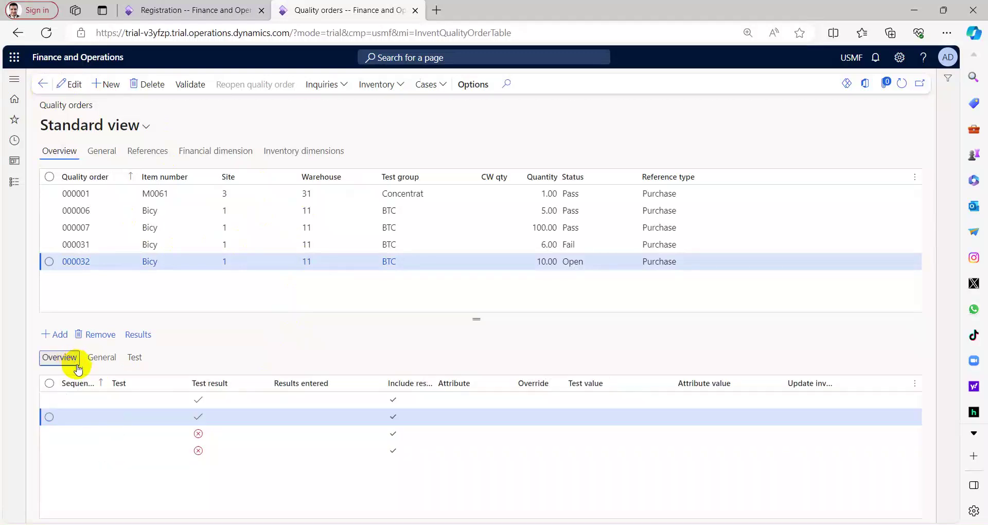
{"action": "left_click", "coordinate": [162, 434]}
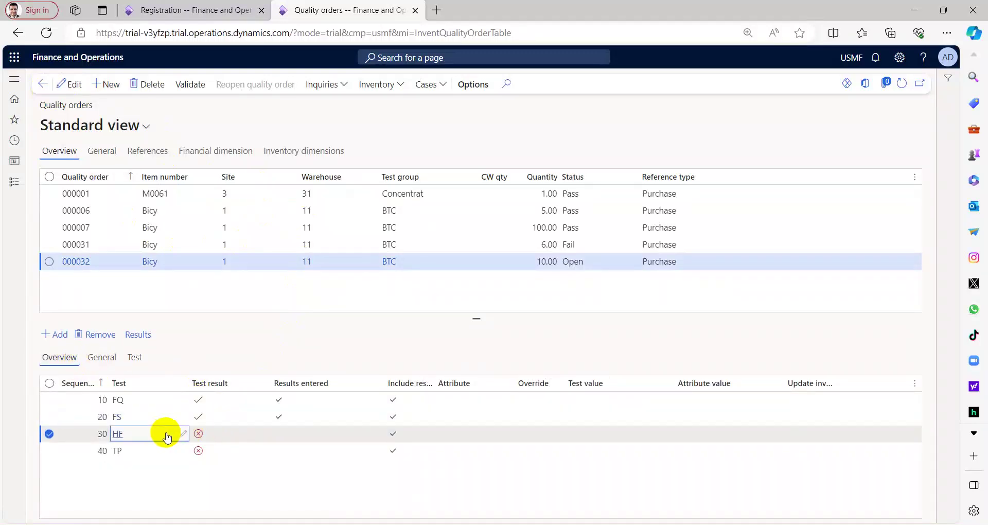
{"action": "left_click", "coordinate": [143, 337]}
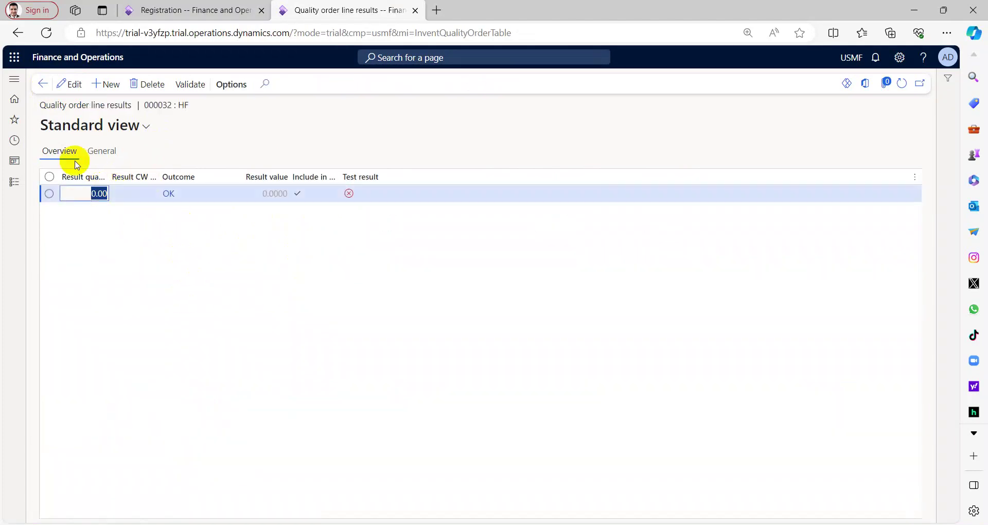
{"action": "left_click", "coordinate": [66, 91]}
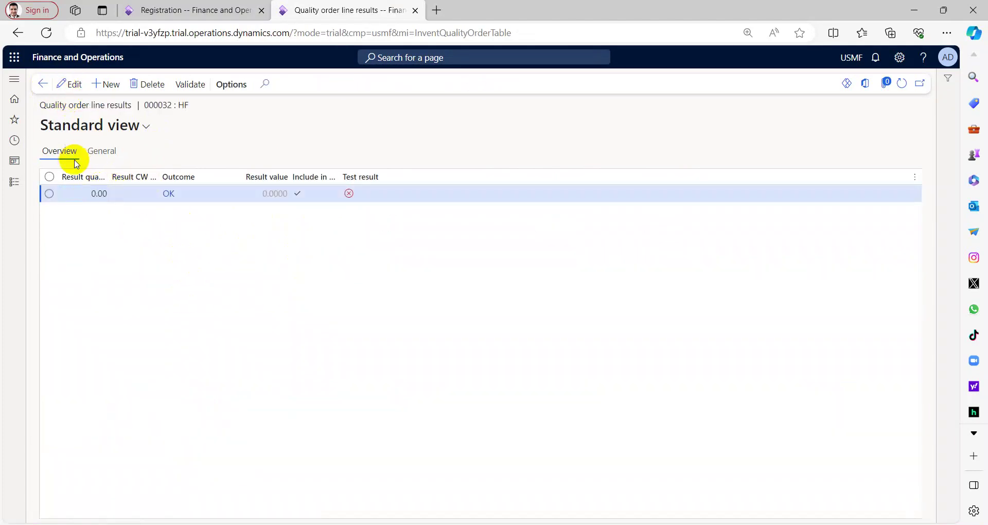
{"action": "left_click", "coordinate": [91, 196]}
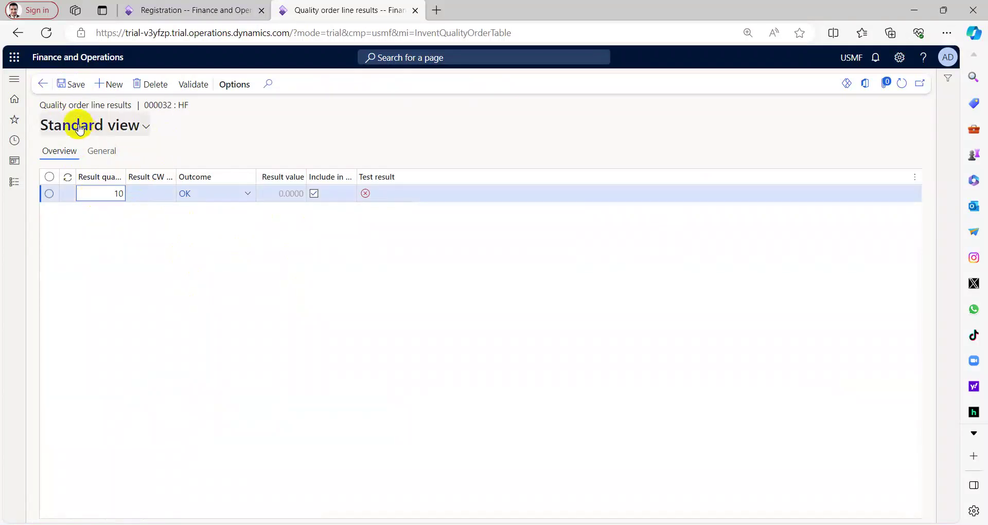
{"action": "left_click", "coordinate": [65, 86]}
{"action": "left_click", "coordinate": [43, 86]}
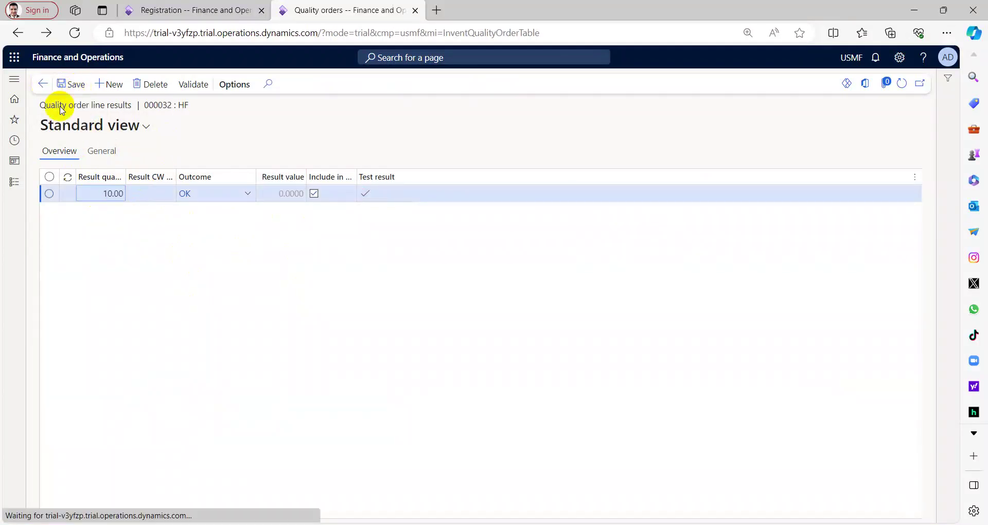
Record a result quantity of 10 with the High Pressure outcome for the TP test, save it and return to the quality orders
{"action": "left_click", "coordinate": [143, 457]}
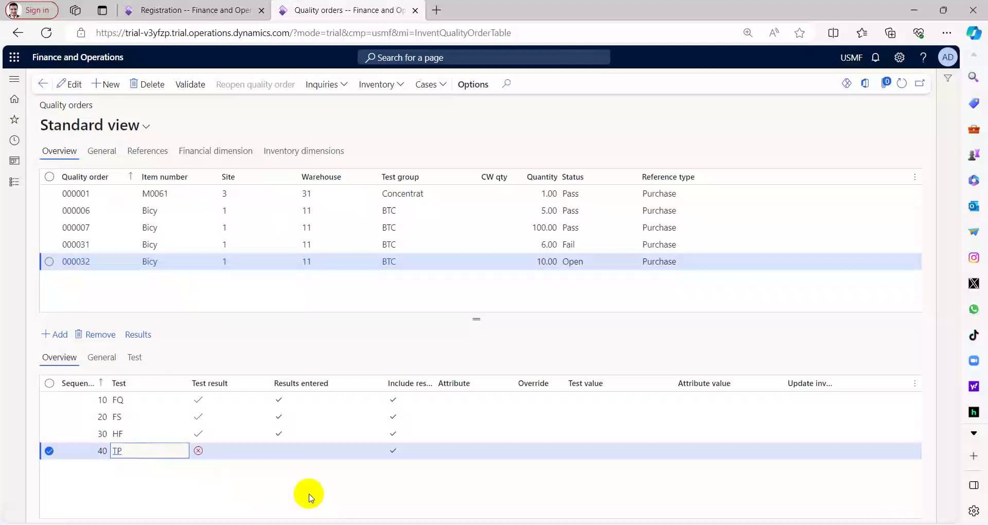
{"action": "left_click", "coordinate": [138, 334]}
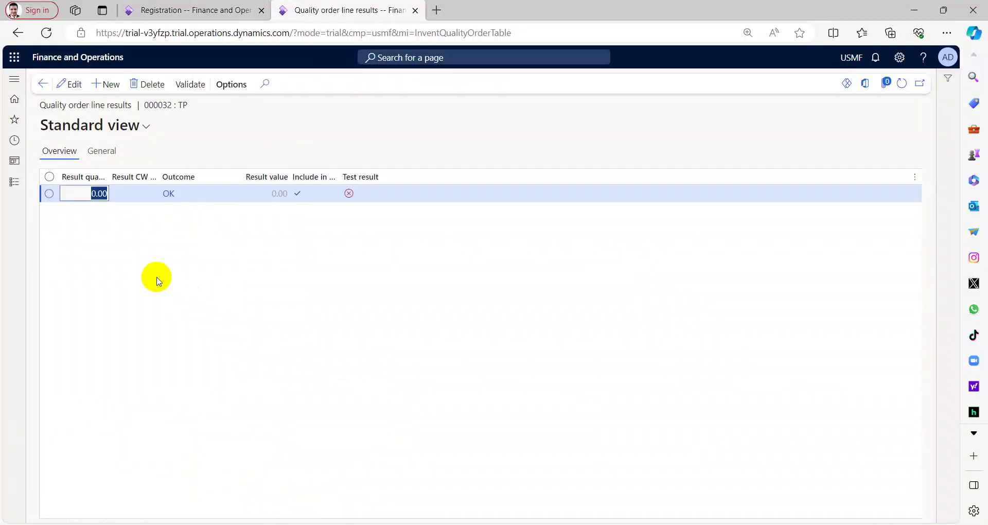
{"action": "left_click", "coordinate": [99, 194]}
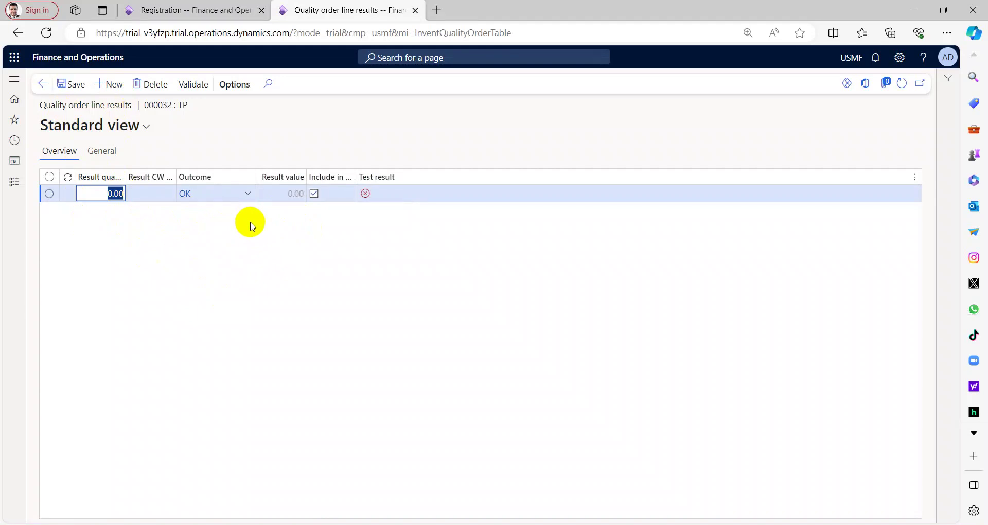
{"action": "key", "text": "Tab"}
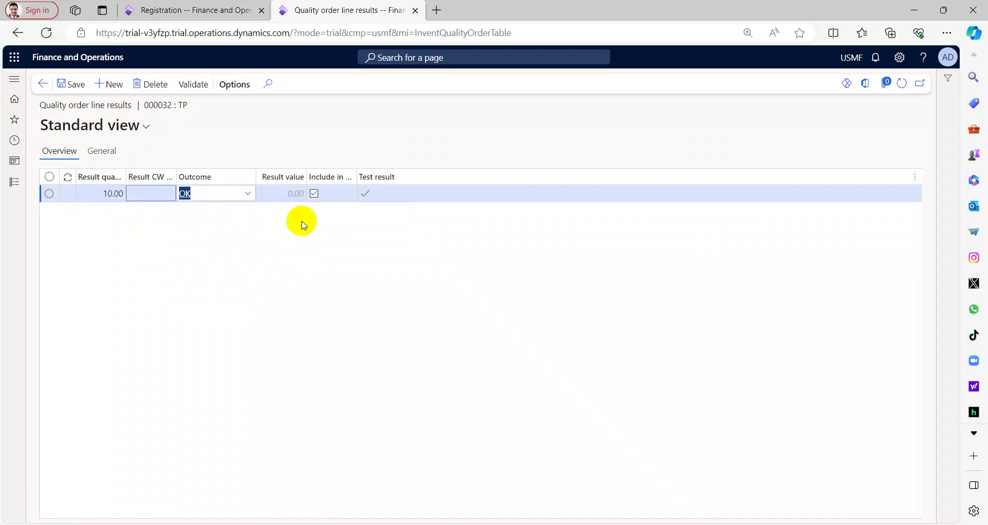
{"action": "left_click", "coordinate": [246, 198]}
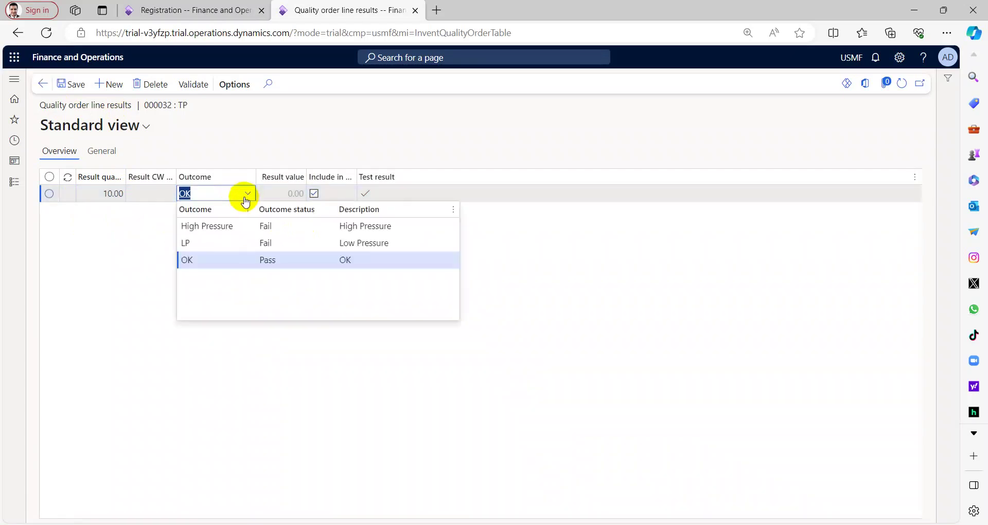
{"action": "left_click", "coordinate": [233, 231]}
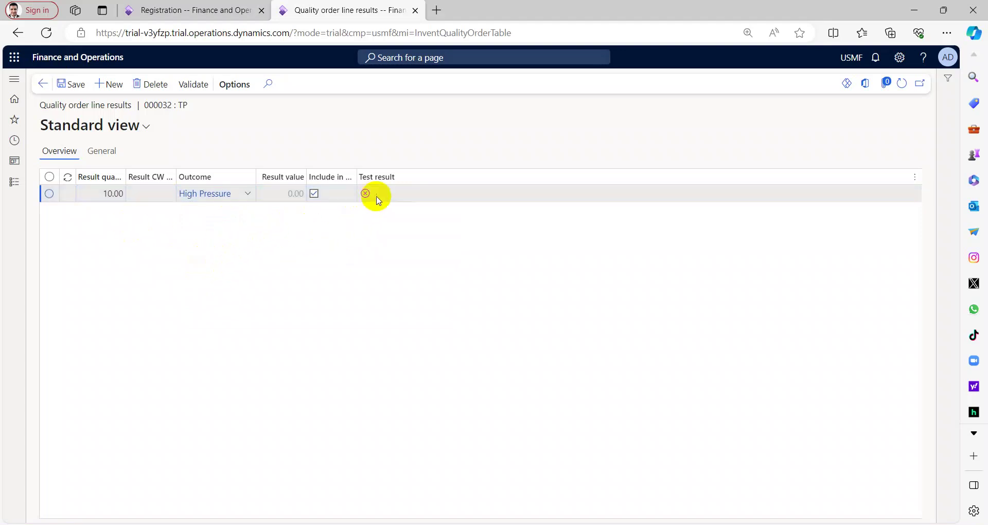
{"action": "left_click", "coordinate": [75, 91]}
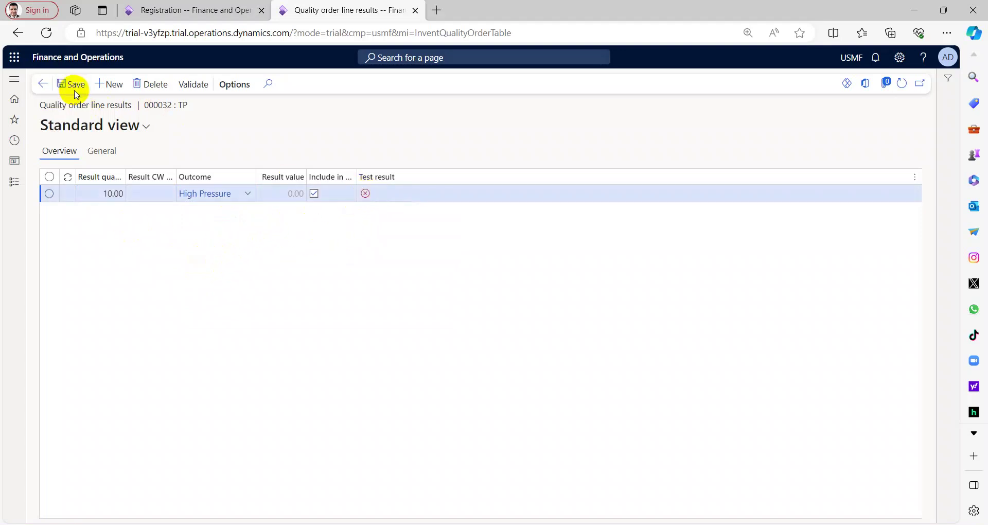
{"action": "left_click", "coordinate": [43, 84]}
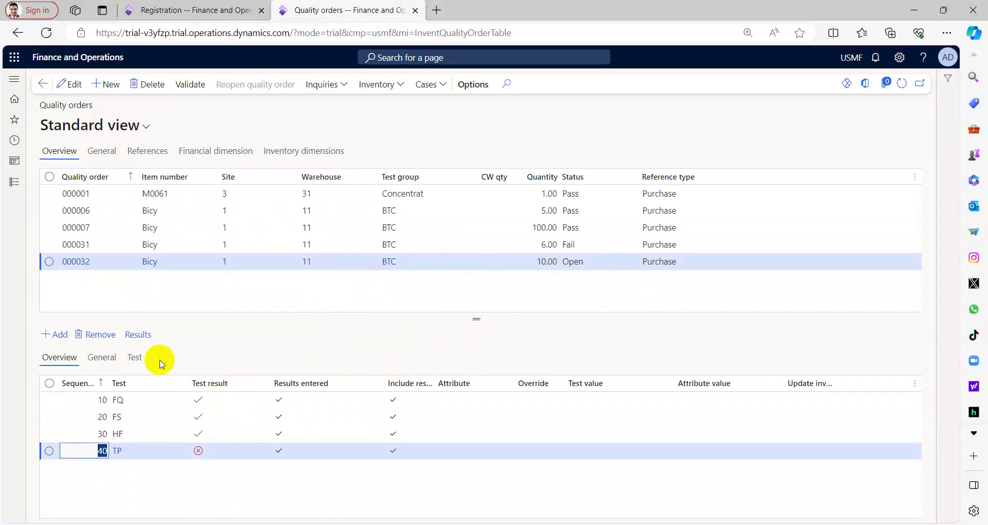
Examine the action on failure and acceptable quality level of the TP and HF tests
{"action": "left_click", "coordinate": [139, 359]}
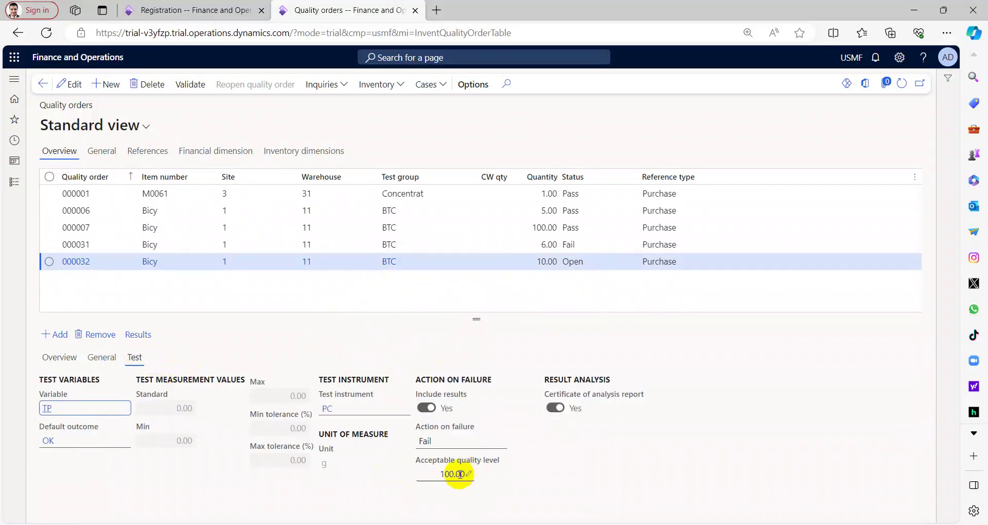
{"action": "left_click", "coordinate": [58, 357]}
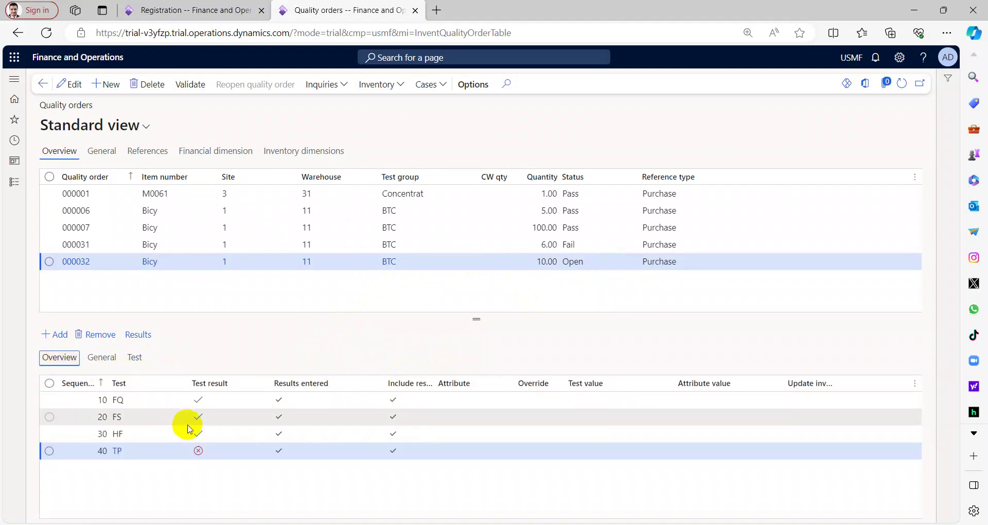
{"action": "left_click", "coordinate": [195, 435]}
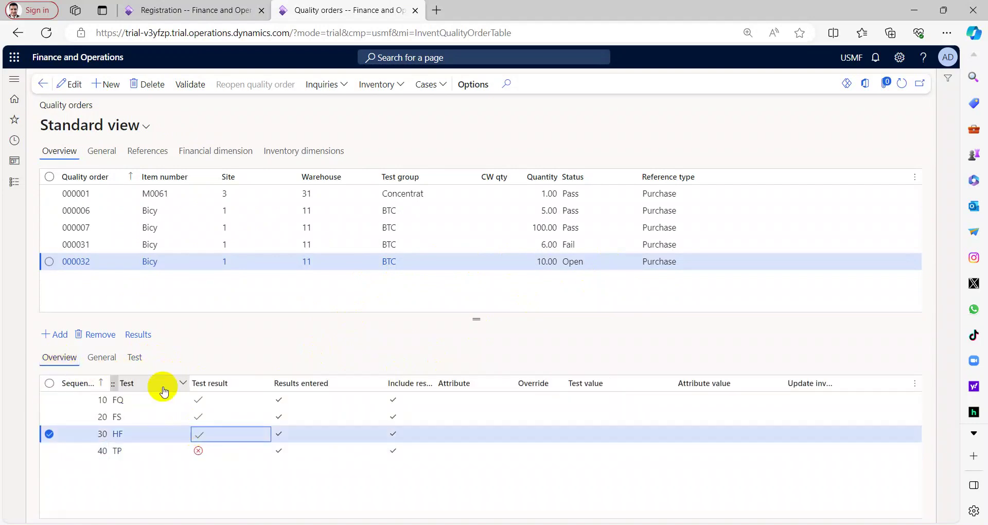
{"action": "left_click", "coordinate": [135, 357]}
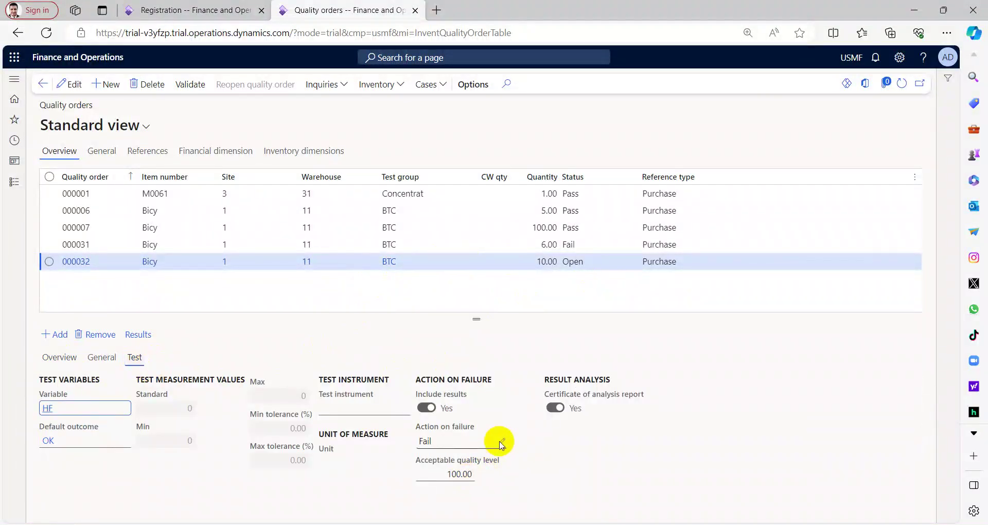
{"action": "left_click", "coordinate": [60, 357]}
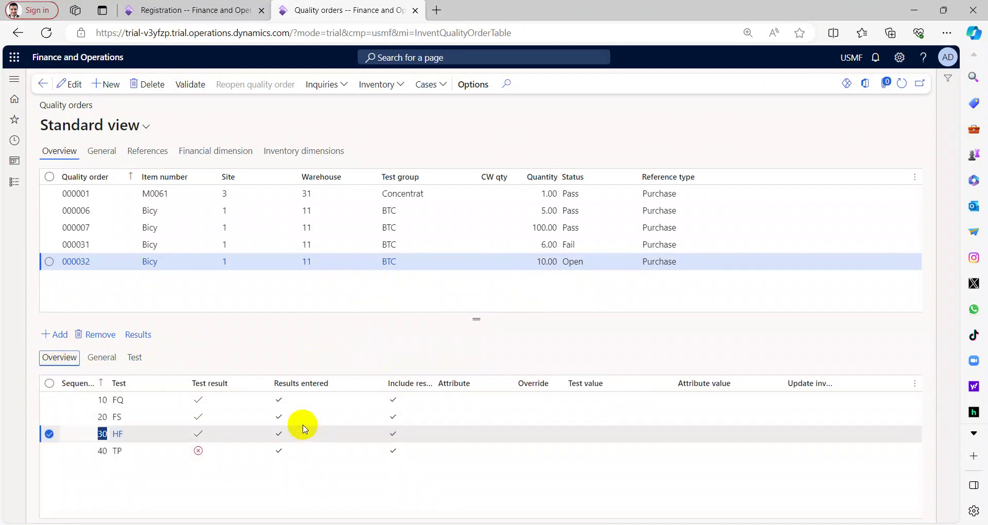
{"action": "left_click", "coordinate": [221, 451]}
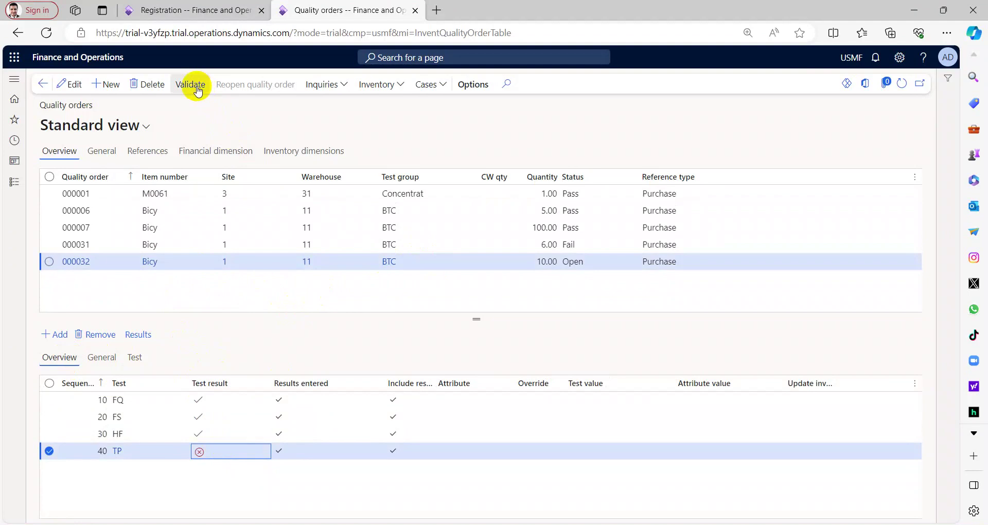
Switch to the Teams meeting, mute all other participants, and return to the quality orders
{"action": "left_click", "coordinate": [676, 432]}
{"action": "left_click", "coordinate": [811, 219]}
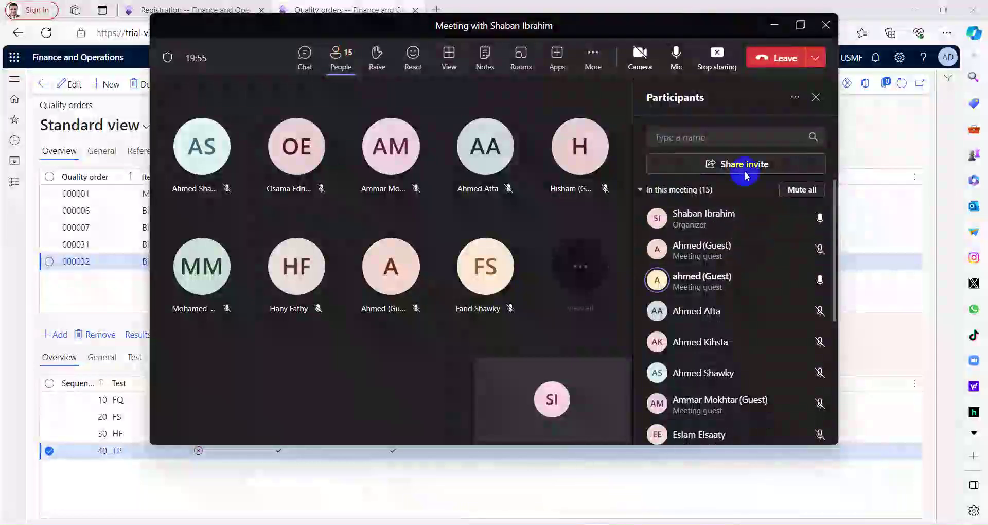
{"action": "left_click", "coordinate": [774, 25]}
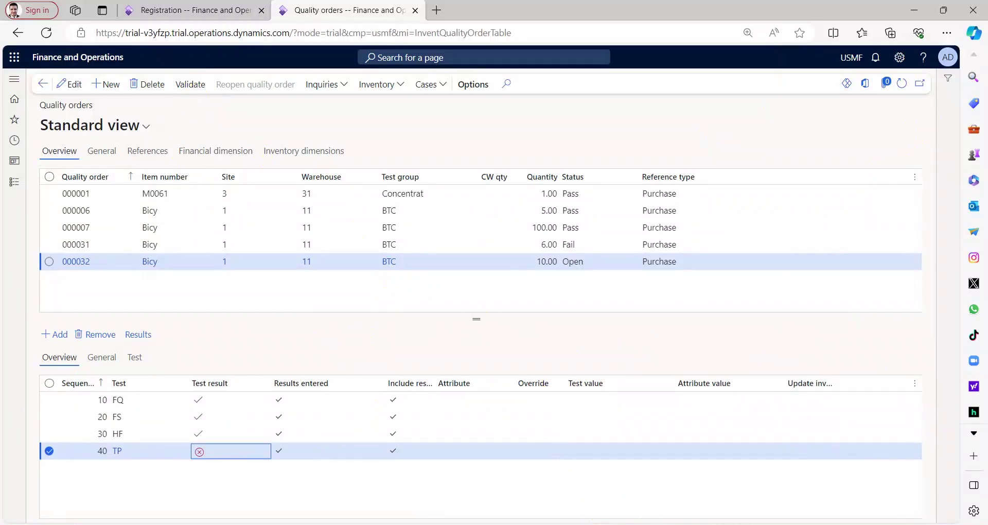
{"action": "mouse_move", "coordinate": [664, 523]}
{"action": "left_click", "coordinate": [665, 464]}
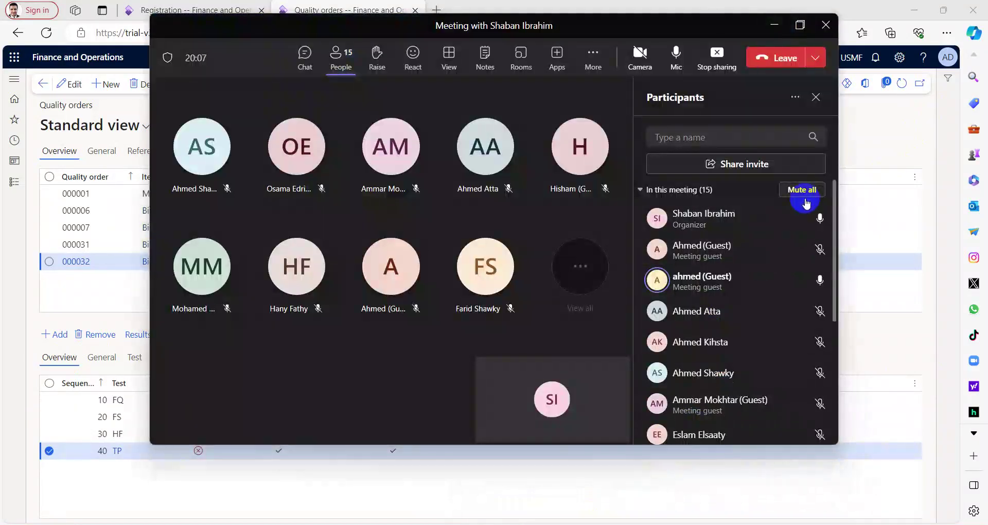
{"action": "left_click", "coordinate": [801, 191]}
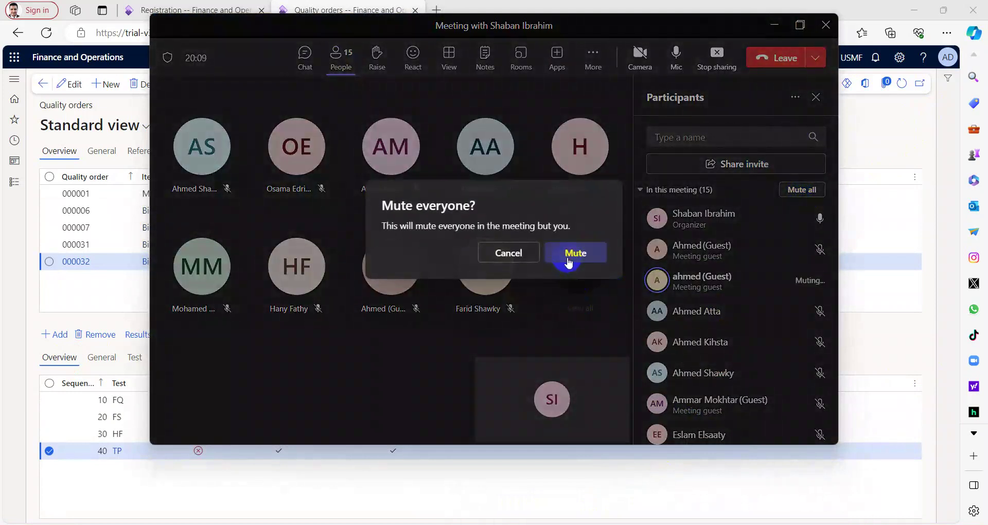
{"action": "left_click", "coordinate": [570, 255]}
{"action": "left_click", "coordinate": [773, 37]}
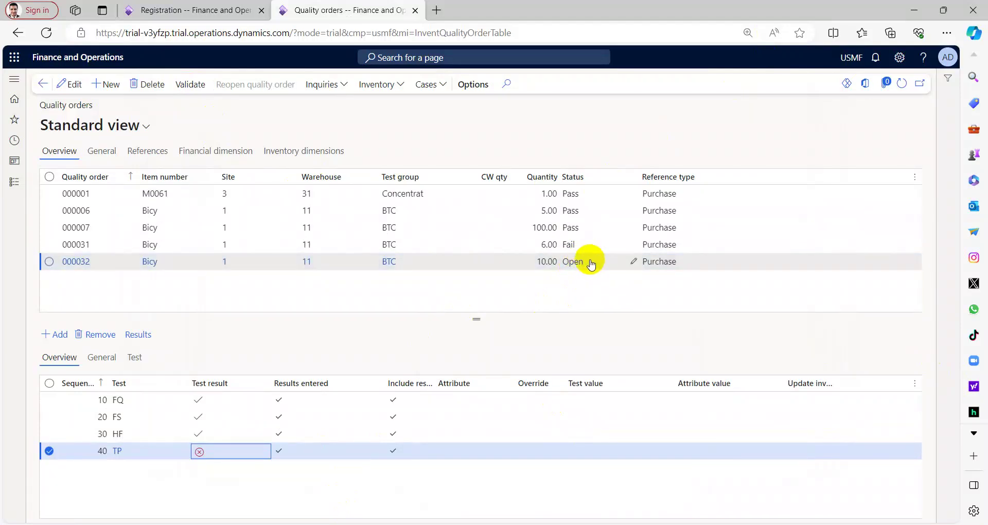
Validate the open Bicycle quality order, keeping quarantine upon validation failure enabled
{"action": "left_click", "coordinate": [191, 85]}
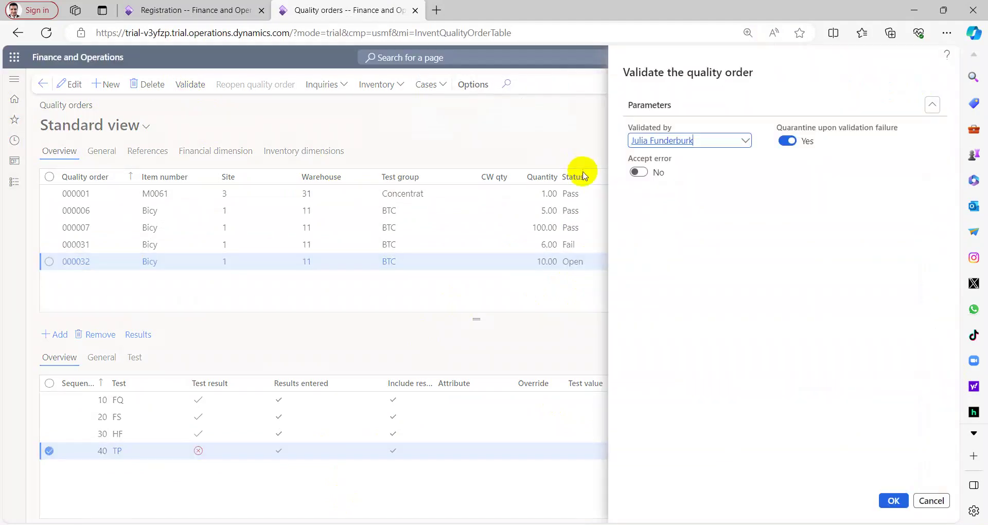
{"action": "left_click", "coordinate": [891, 500]}
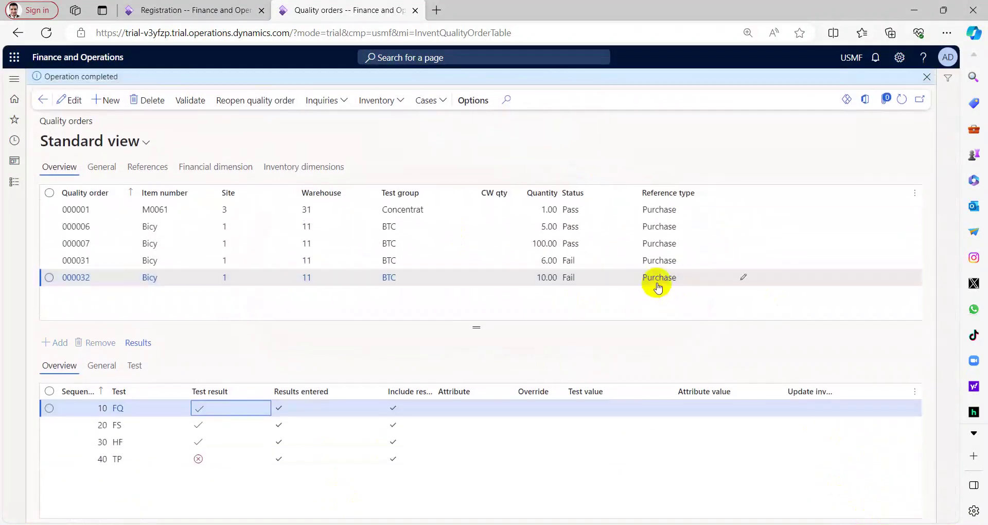
Check the purchase order's registration page and review the quality order's validation parameters without applying them
{"action": "left_click", "coordinate": [205, 14]}
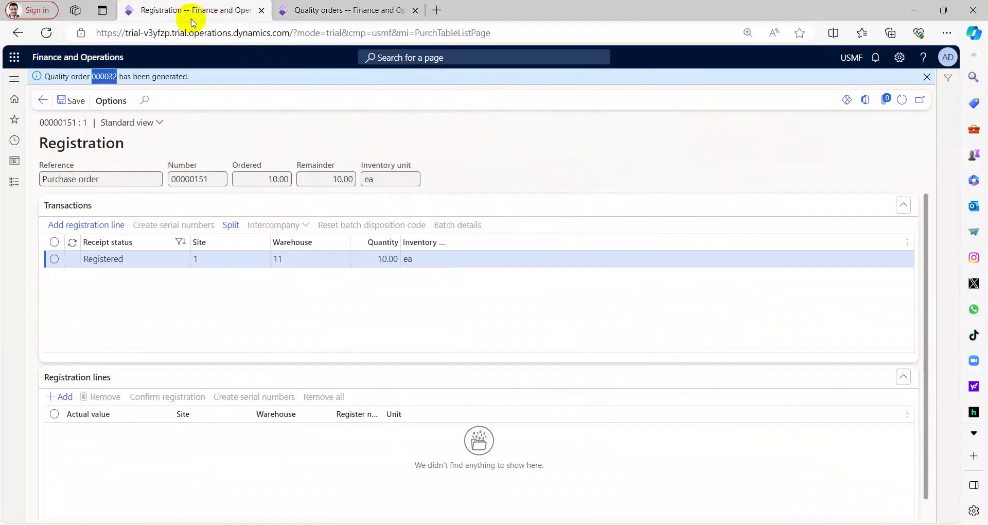
{"action": "left_click", "coordinate": [310, 10]}
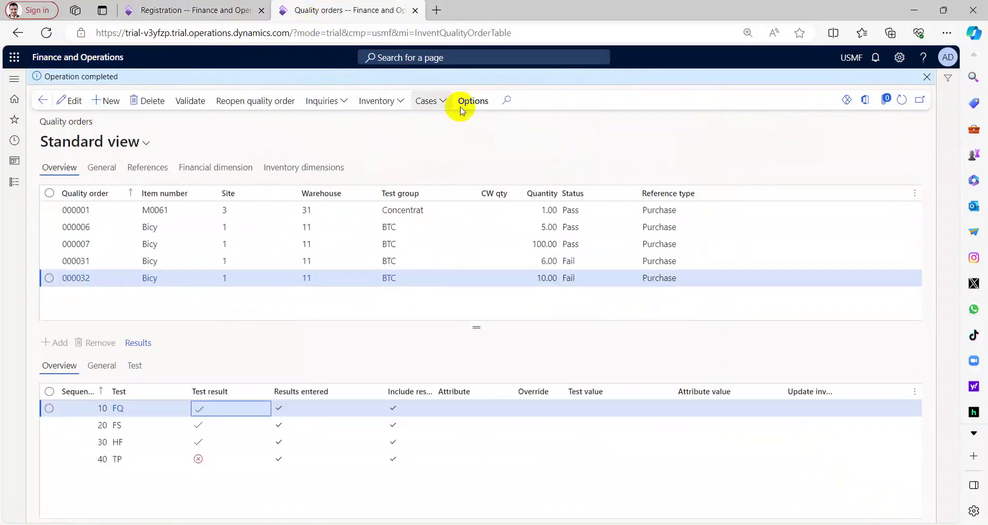
{"action": "left_click", "coordinate": [192, 100]}
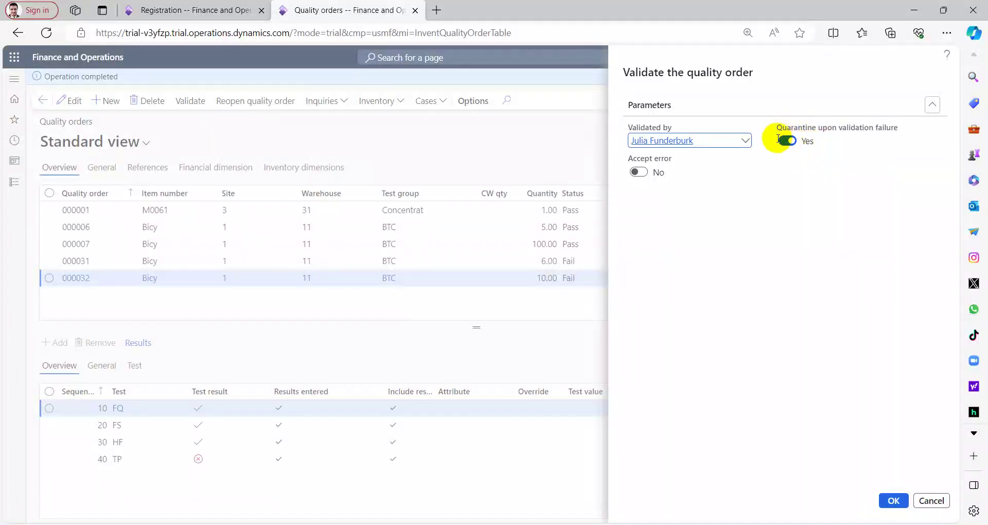
{"action": "left_click", "coordinate": [932, 500]}
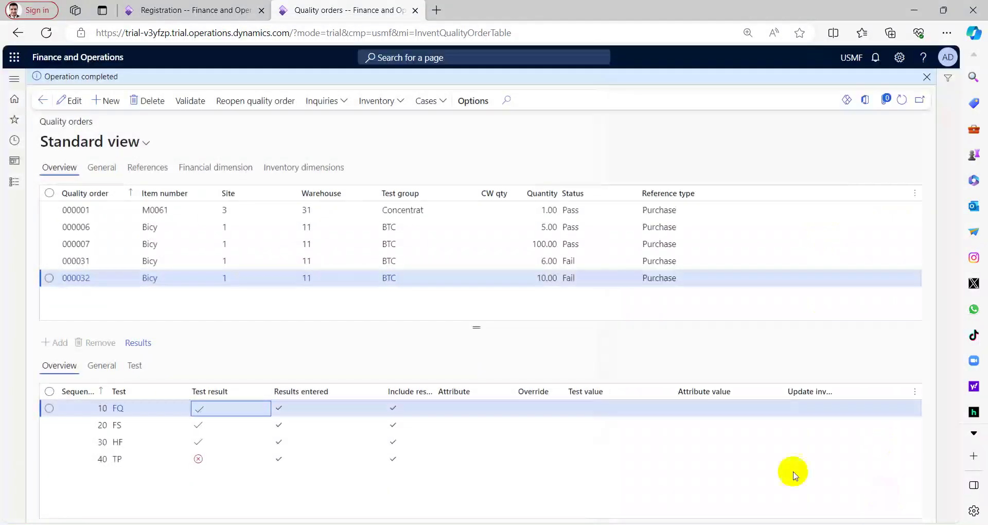
Check the failed 10-unit Bicycle quality order's status, inquiry options and TP test, and refresh the quality orders
{"action": "left_click", "coordinate": [592, 279]}
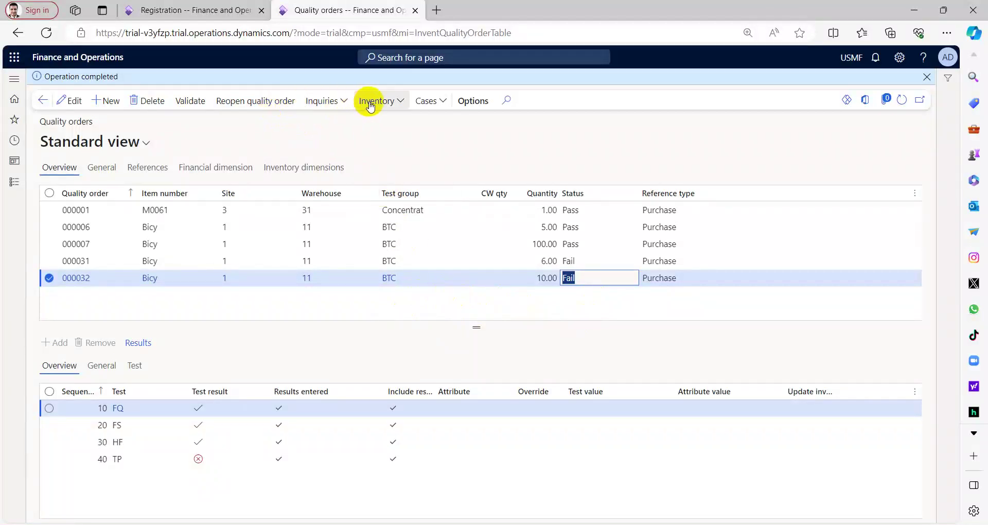
{"action": "left_click", "coordinate": [343, 103]}
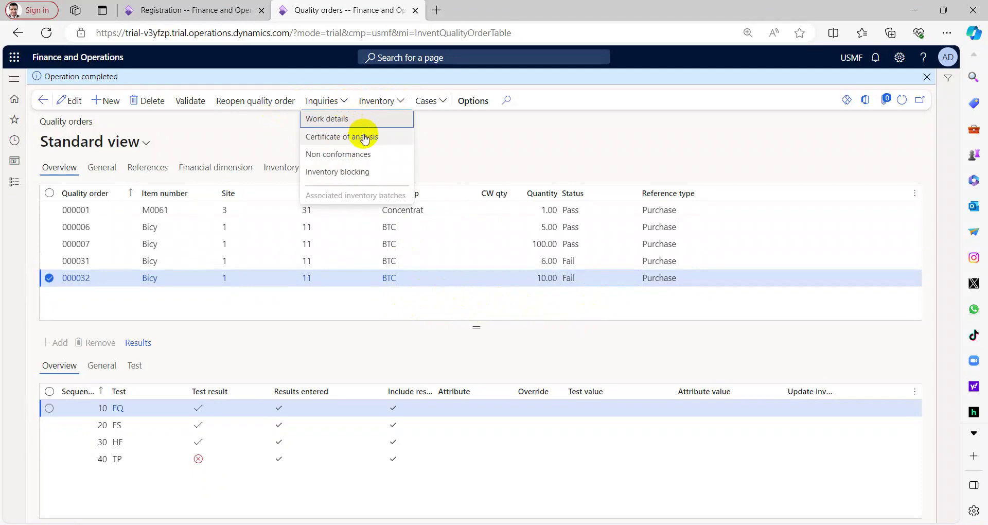
{"action": "left_click", "coordinate": [273, 133]}
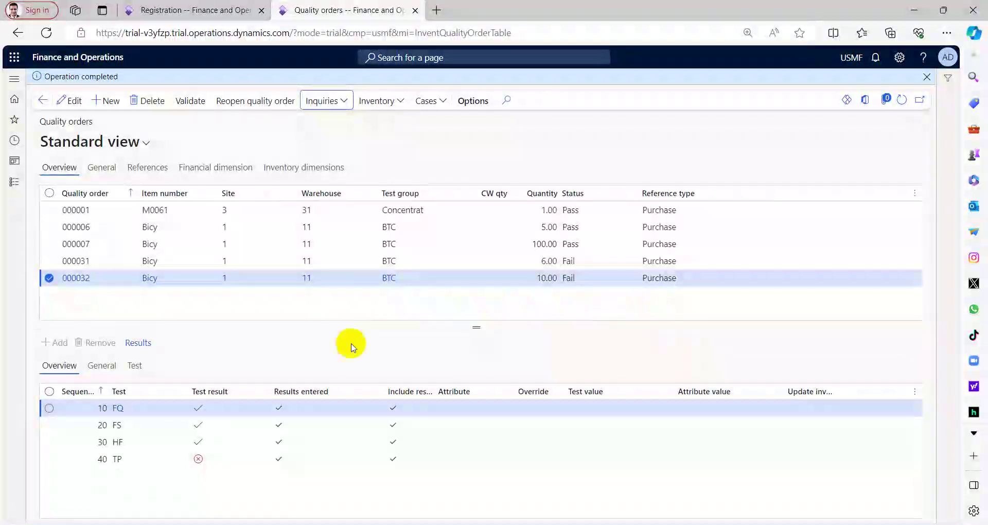
{"action": "left_click", "coordinate": [238, 458]}
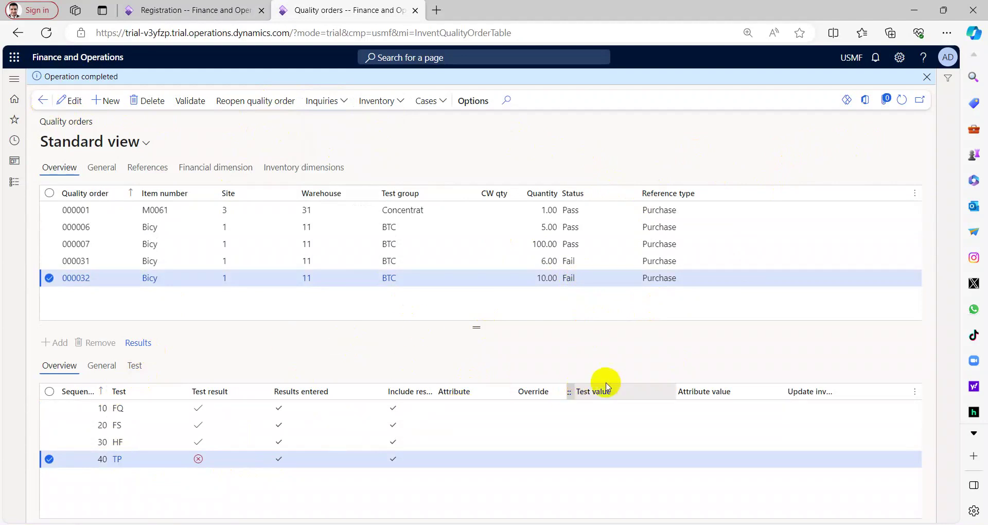
{"action": "left_click", "coordinate": [926, 77]}
{"action": "left_click", "coordinate": [901, 84]}
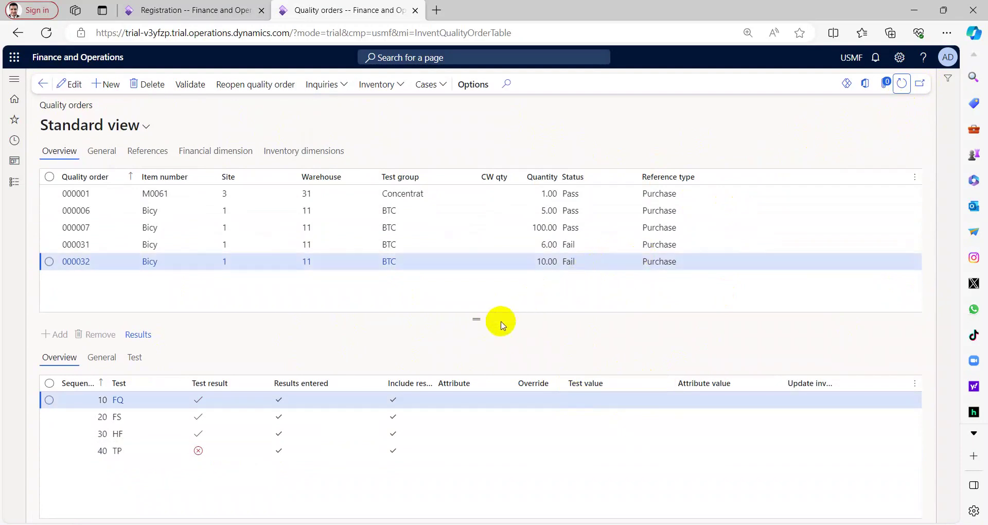
Reopen the failed 10-unit Bicycle quality order and select its TP test line
{"action": "left_click", "coordinate": [322, 452]}
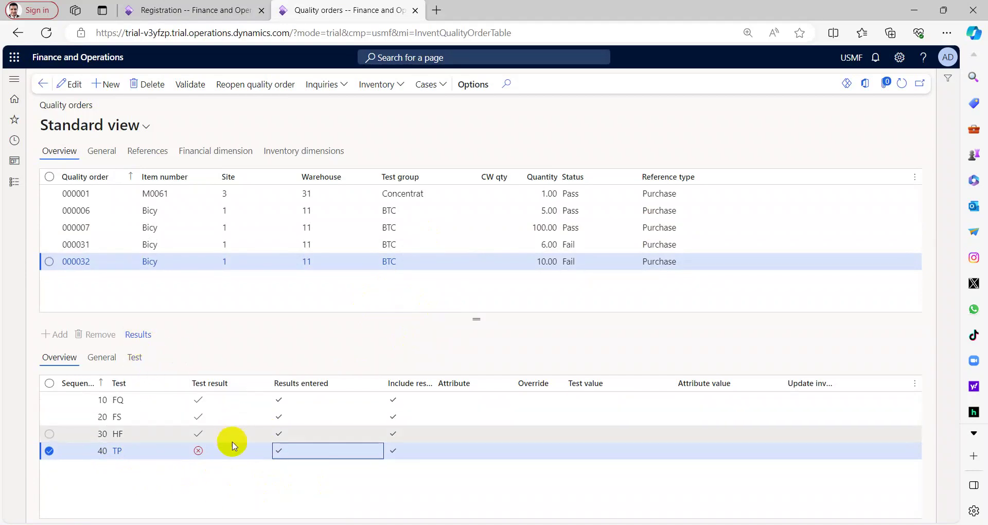
{"action": "left_click", "coordinate": [295, 92]}
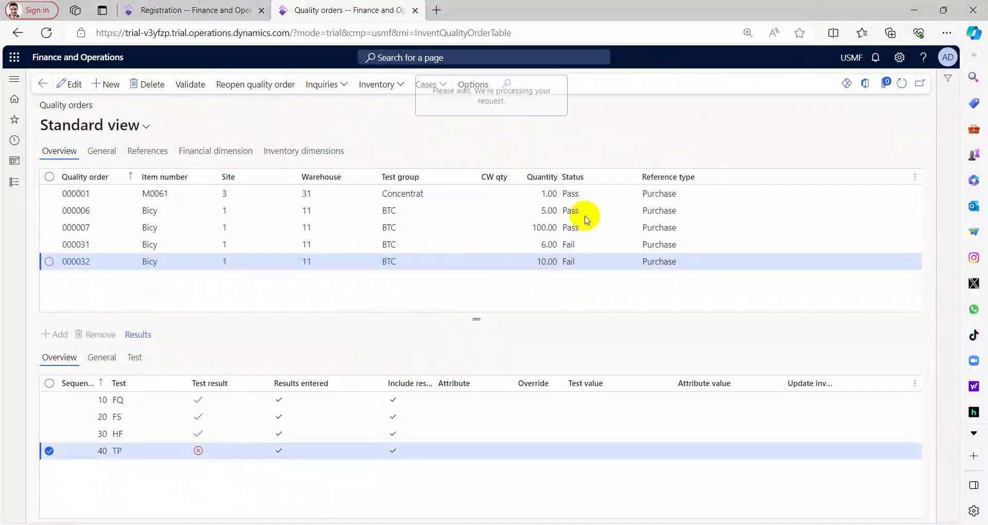
{"action": "left_click", "coordinate": [246, 456]}
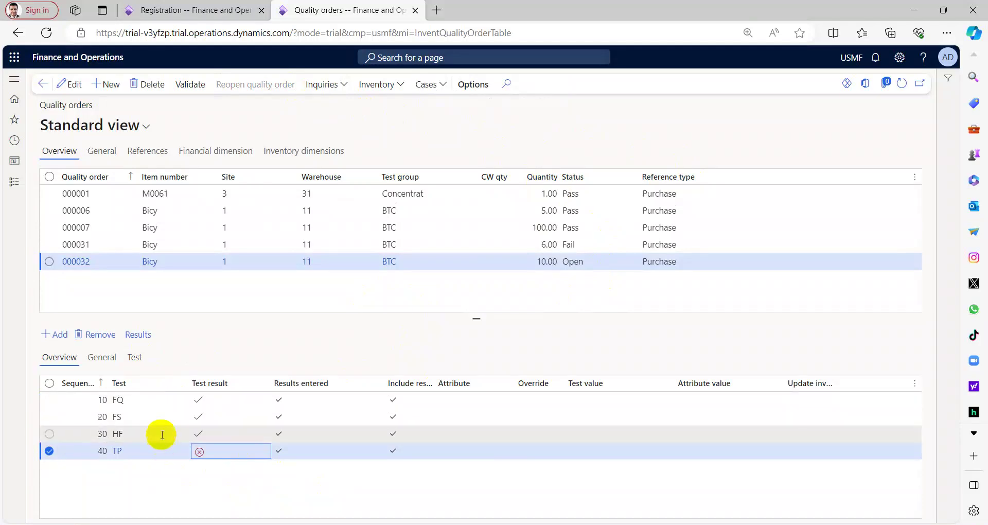
In the TP test's results, set the existing line's result quantity to 8 and its outcome to OK
{"action": "left_click", "coordinate": [137, 338]}
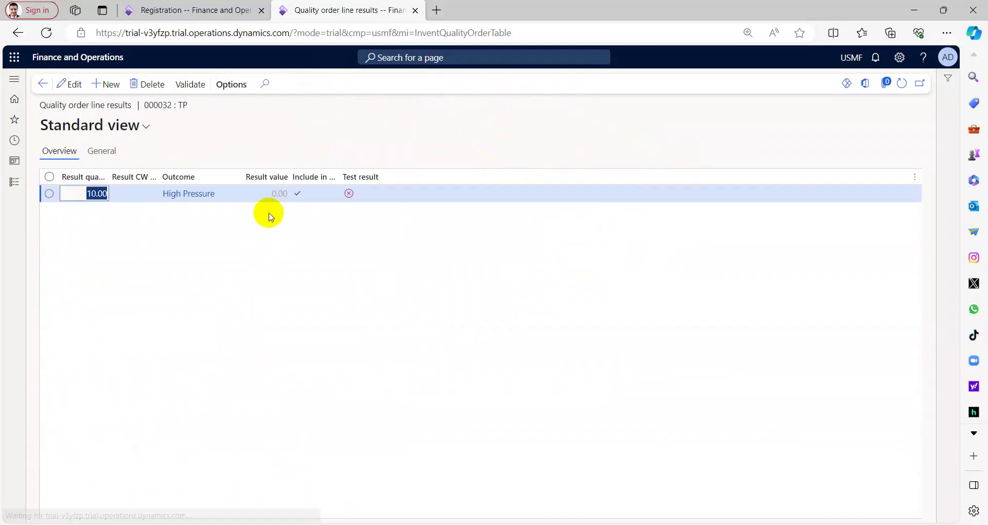
{"action": "left_click", "coordinate": [76, 86]}
{"action": "left_click", "coordinate": [102, 189]}
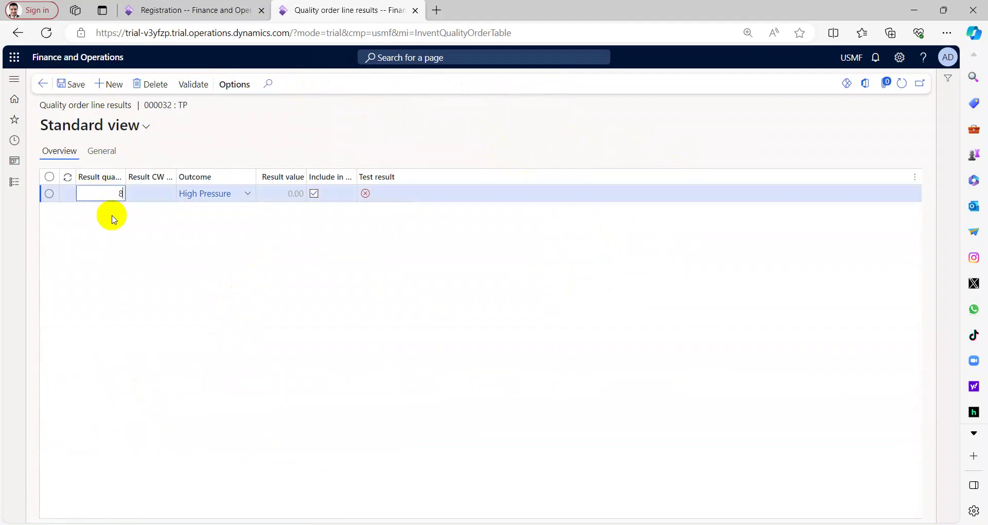
{"action": "key", "text": "Tab"}
{"action": "key", "text": "Tab"}
{"action": "key", "text": "Tab"}
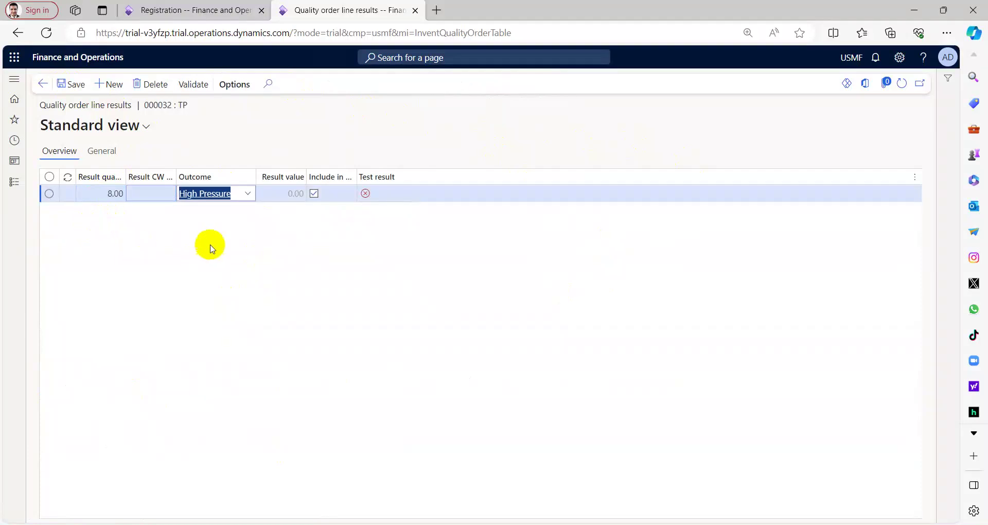
{"action": "left_click", "coordinate": [247, 193]}
{"action": "left_click", "coordinate": [229, 259]}
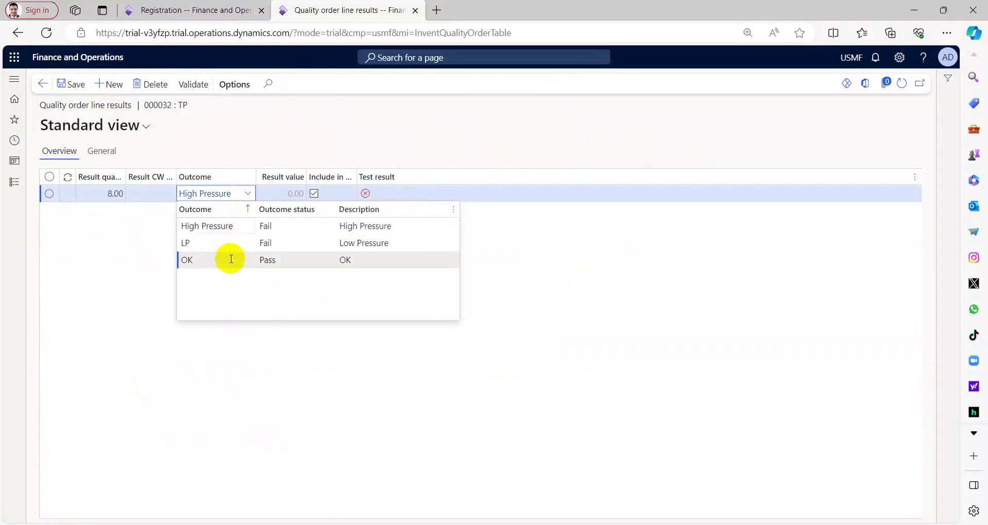
Add a TP result line with quantity 2 and outcome High Pressure, save the results, and return to the quality orders
{"action": "left_click", "coordinate": [105, 85]}
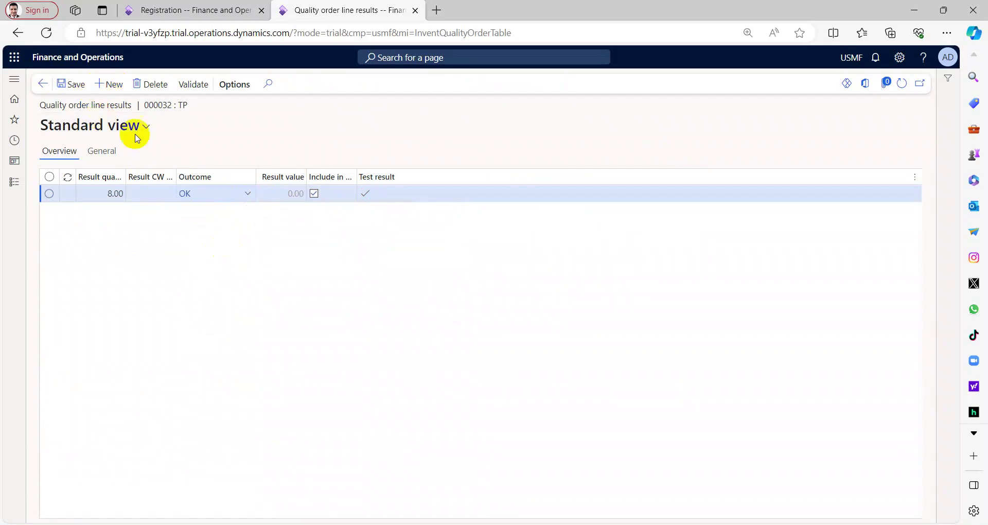
{"action": "type", "text": "2"}
{"action": "key", "text": "Tab"}
{"action": "key", "text": "Tab"}
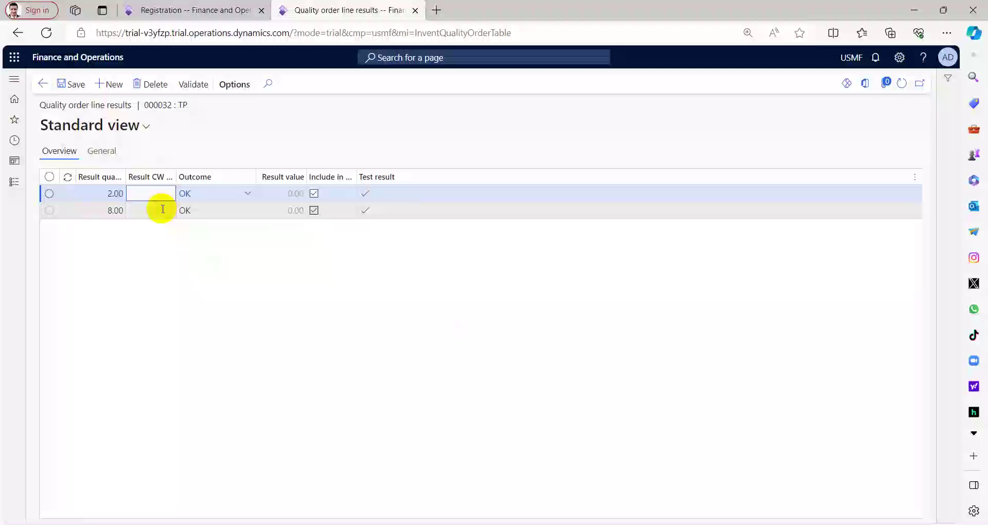
{"action": "left_click", "coordinate": [246, 195]}
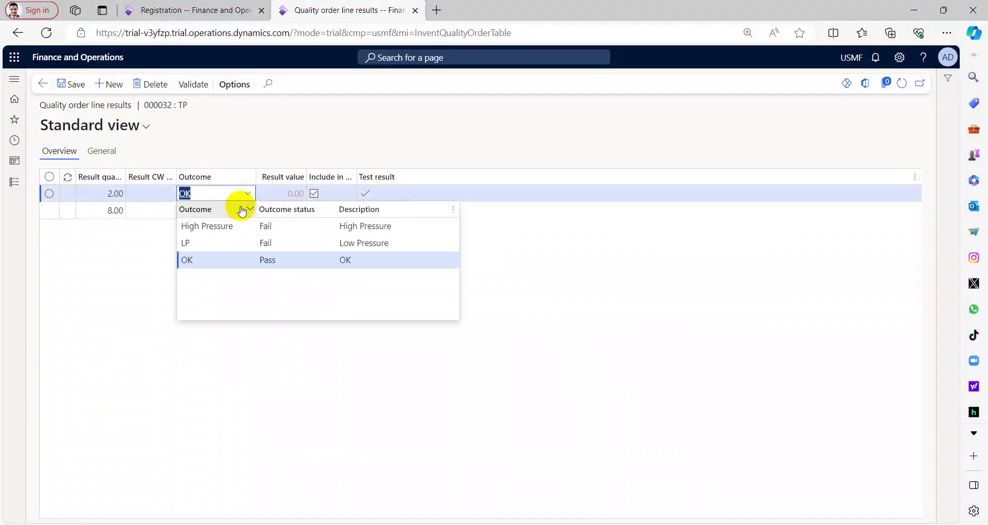
{"action": "left_click", "coordinate": [230, 232]}
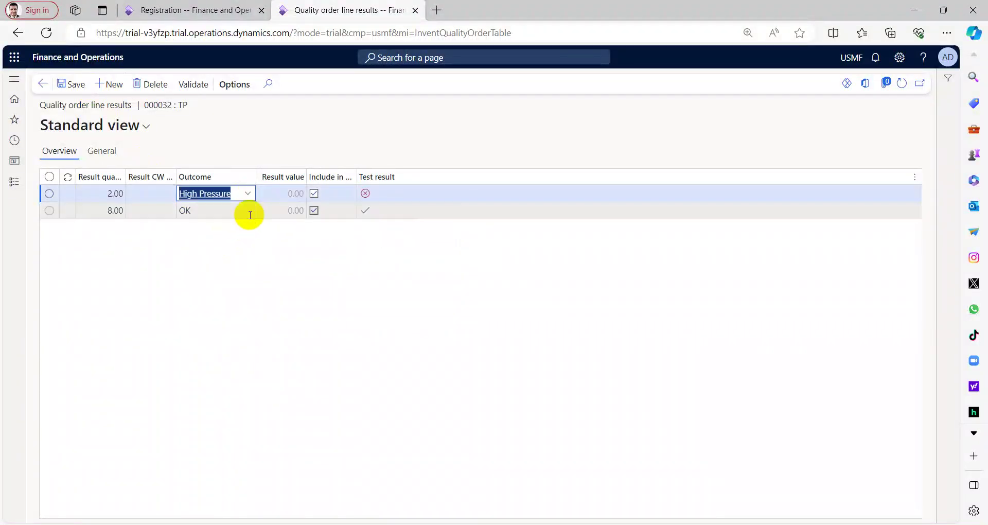
{"action": "left_click", "coordinate": [245, 212]}
{"action": "left_click", "coordinate": [73, 85]}
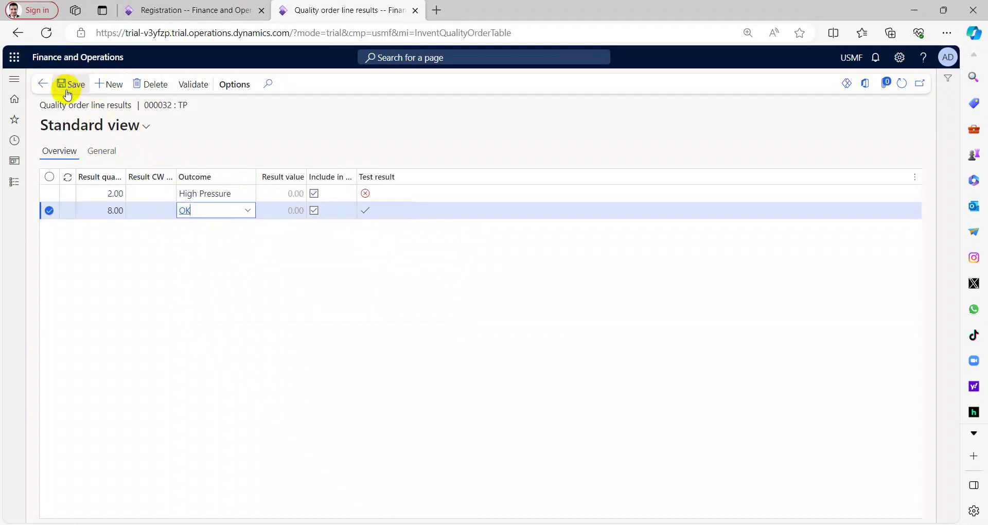
{"action": "left_click", "coordinate": [42, 84]}
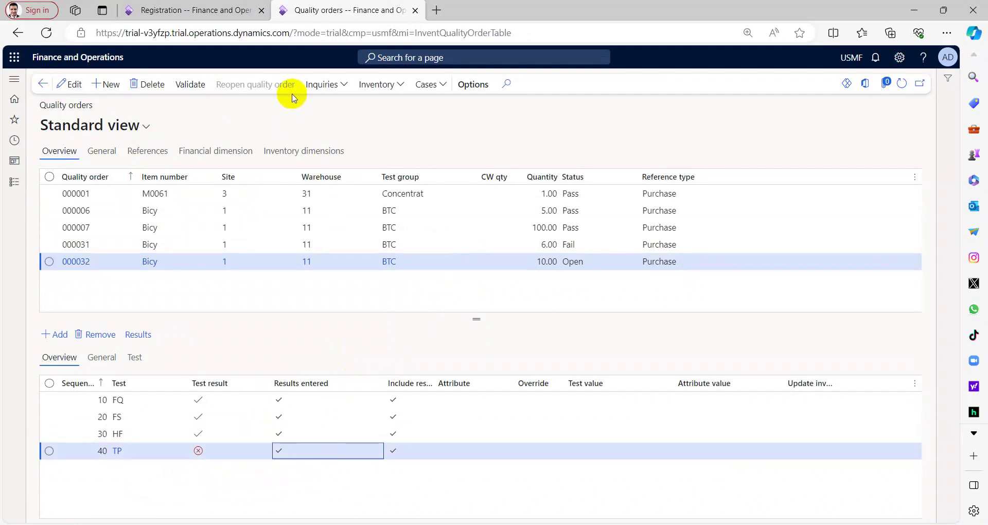
Validate the reopened Bicycle quality order with quarantine upon validation failure set to Yes and accept error set to No
{"action": "left_click", "coordinate": [194, 86]}
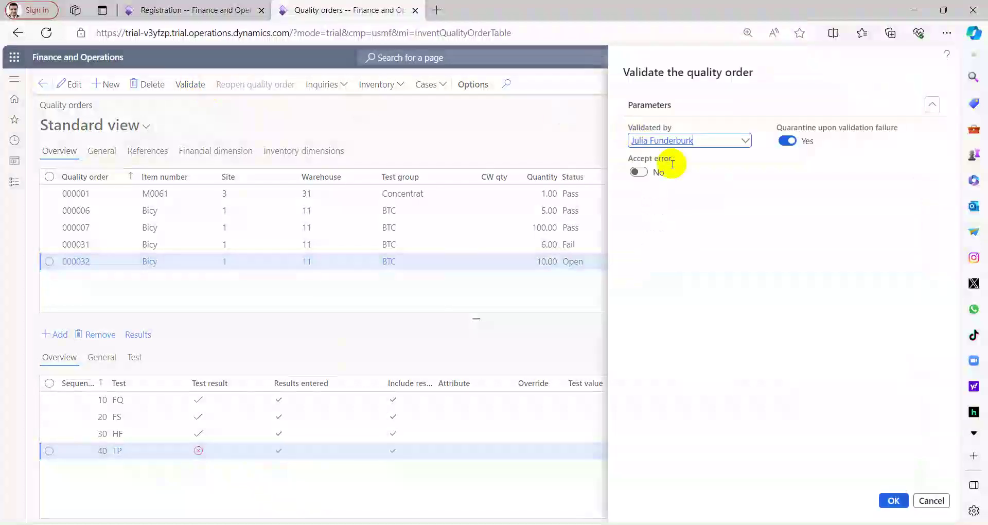
{"action": "left_click", "coordinate": [893, 501]}
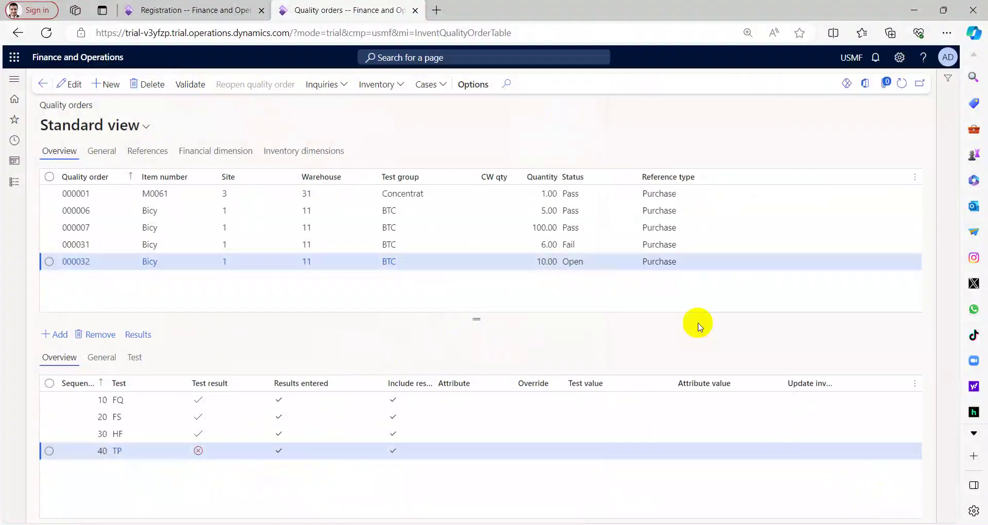